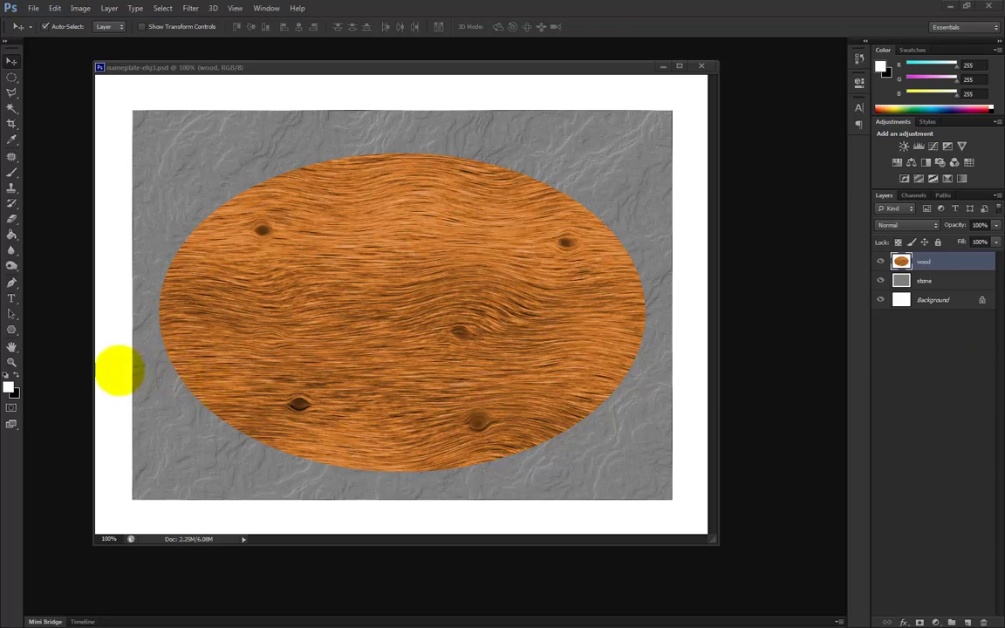
Step: Add the horizontal text "EHJ3" in the middle of the wooden oval
click(12, 298)
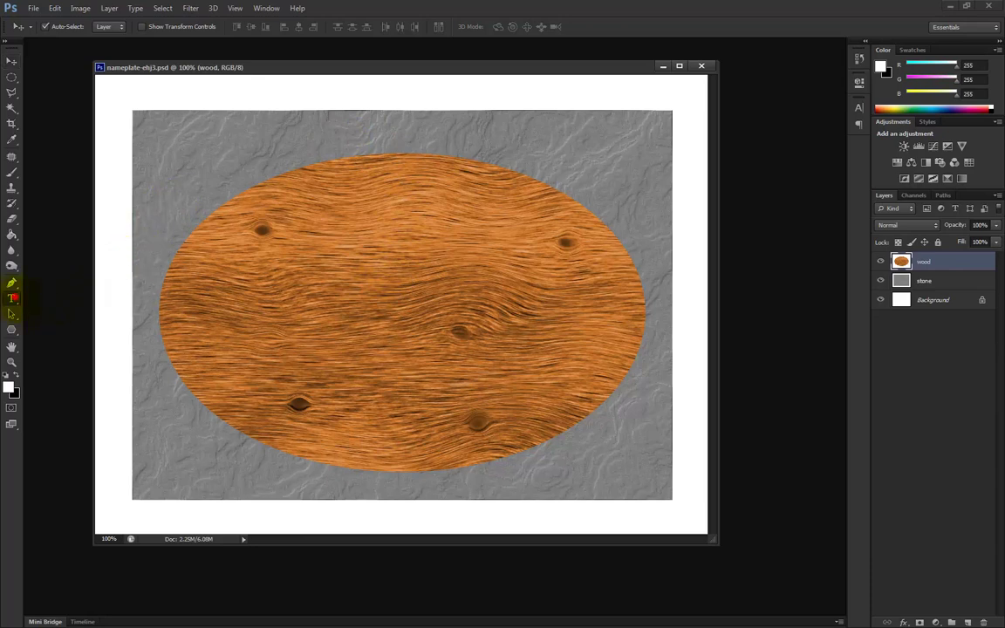
click(11, 294)
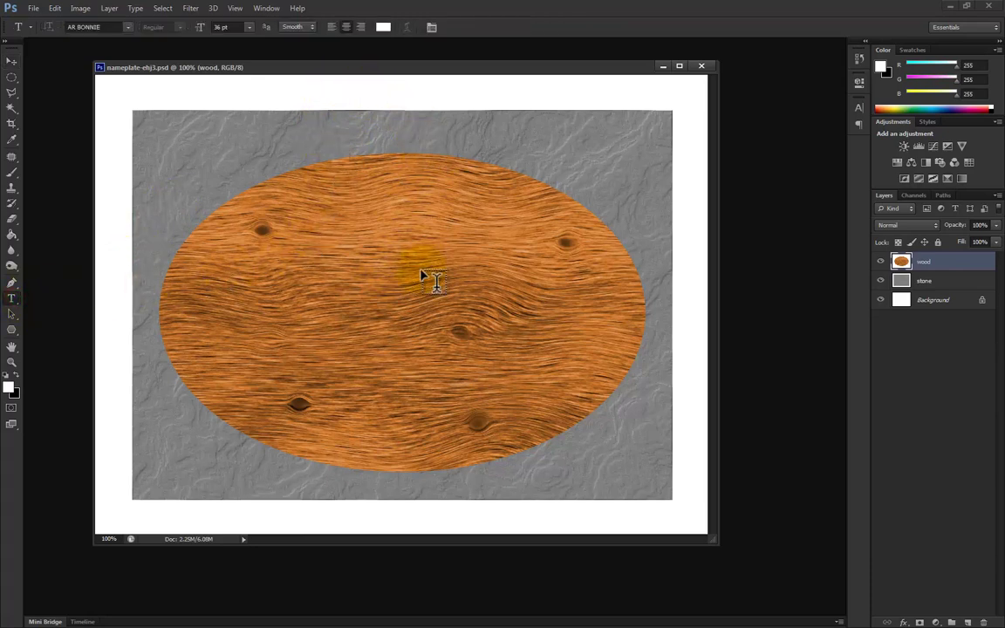
click(395, 292)
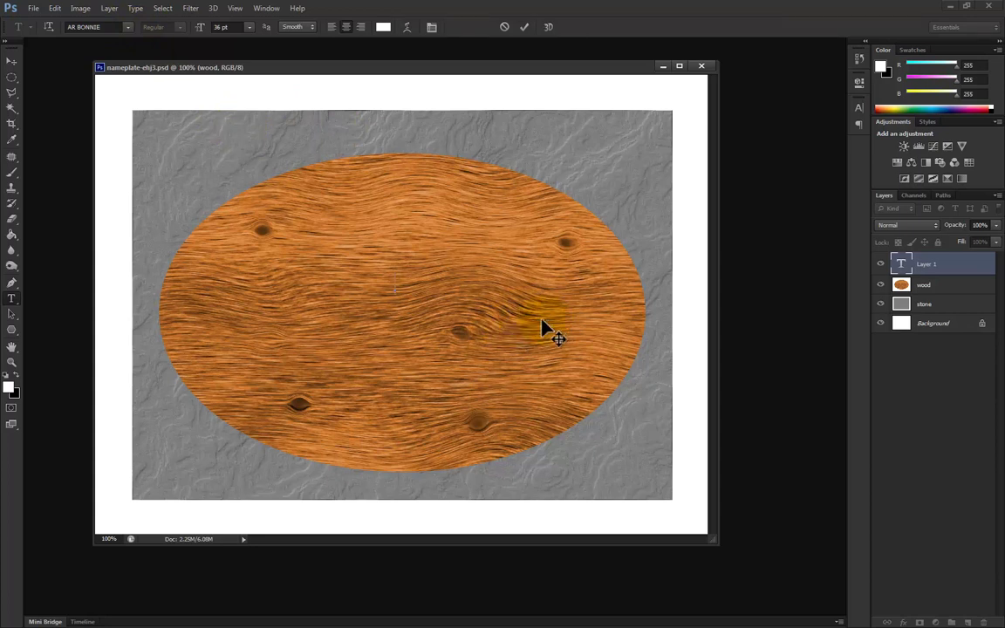
text(EHJ3)
Step: Change the font of the whole EHJ3 text to Berlin Sans FB Demi
drag(432, 282, 346, 279)
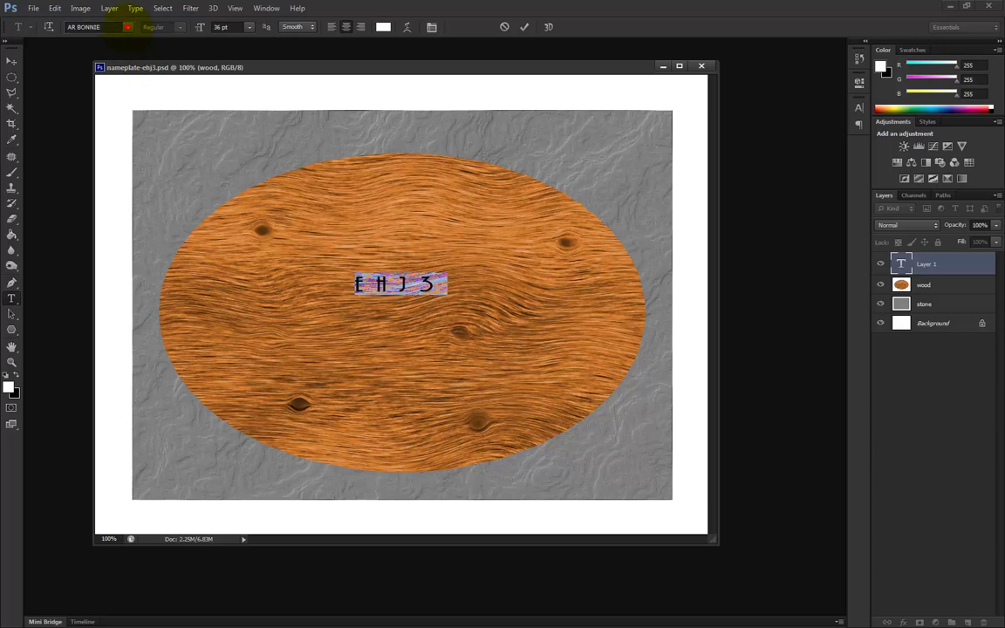
click(127, 26)
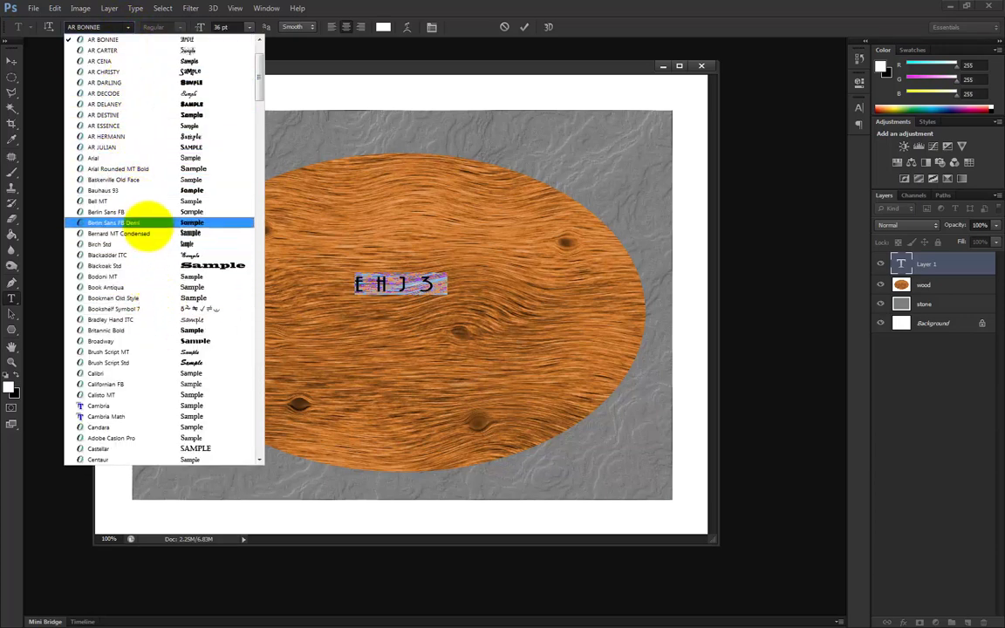
click(135, 223)
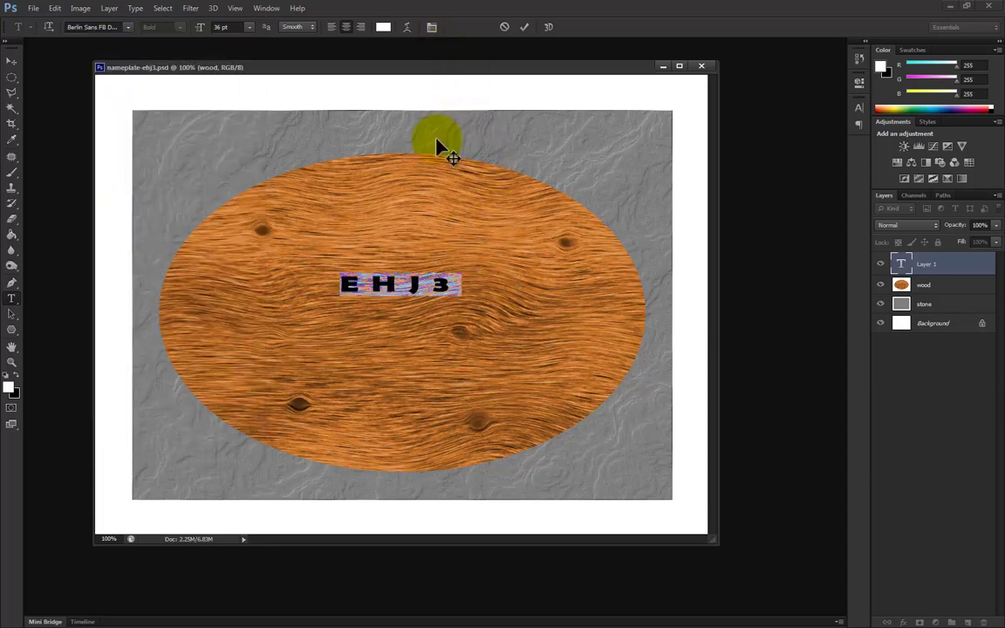
Step: Tighten the letter spacing of the EHJ3 text by setting its tracking to -20
click(431, 26)
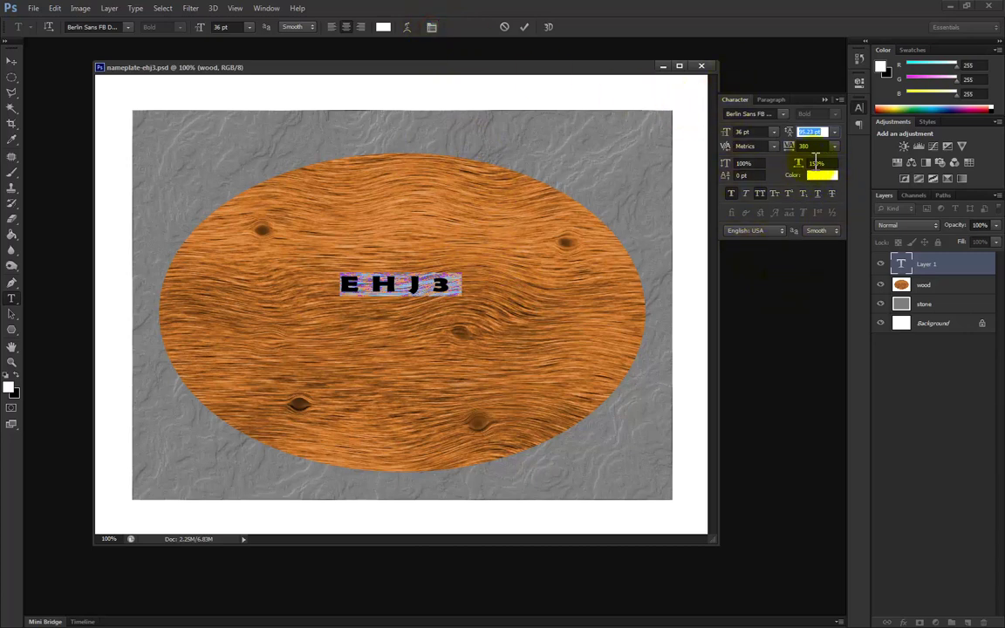
click(818, 146)
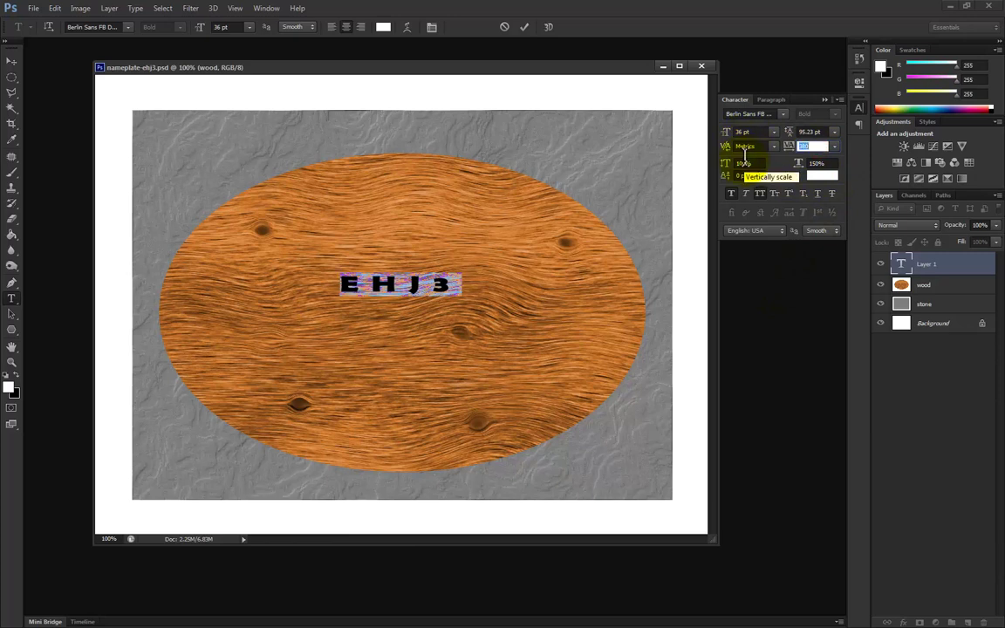
key(shift+Down)
key(shift+Down)
key(shift+Down)
key(shift+Down)
key(shift+Down)
key(shift+Down)
key(shift+Down)
key(shift+Down)
key(shift+Down)
key(shift+Down)
key(shift+Down)
key(shift+Down)
key(shift+Down)
key(shift+Down)
key(shift+Down)
key(shift+Down)
key(shift+Down)
key(shift+Down)
key(shift+Down)
key(shift+Down)
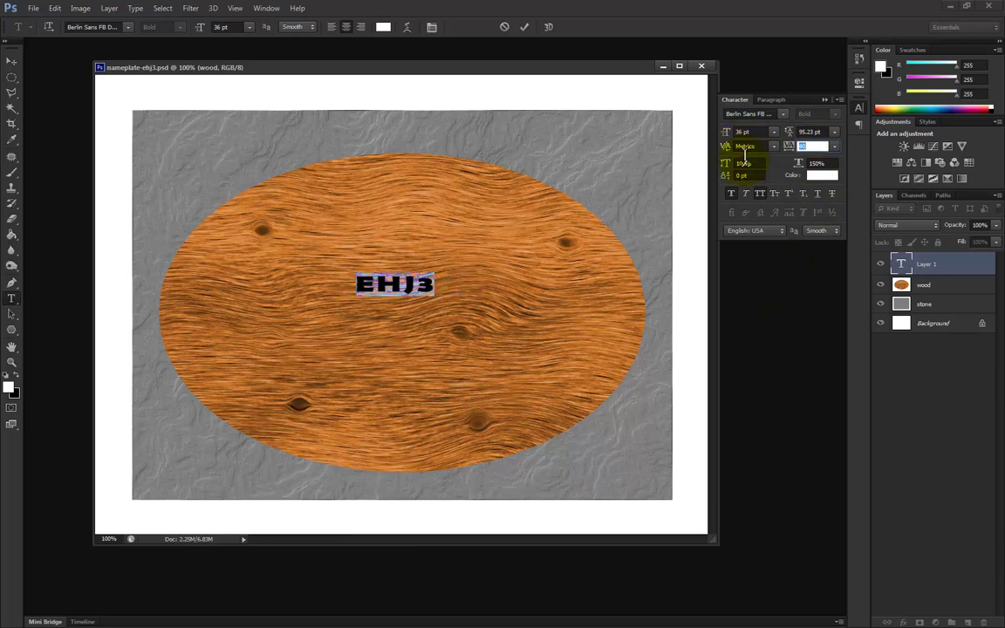
key(shift+Down)
key(shift+Down)
key(shift+Down)
key(shift+Down)
key(shift+Down)
key(shift+Down)
key(shift+Down)
key(shift+Down)
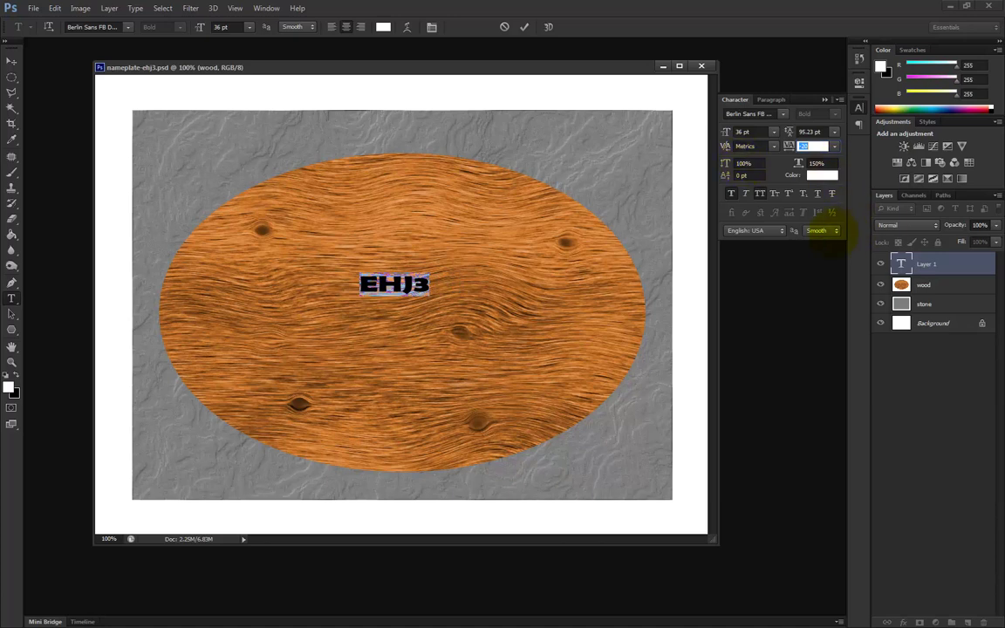
Step: Enlarge the EHJ3 text to a font size of 166 pt
click(750, 131)
key(Up)
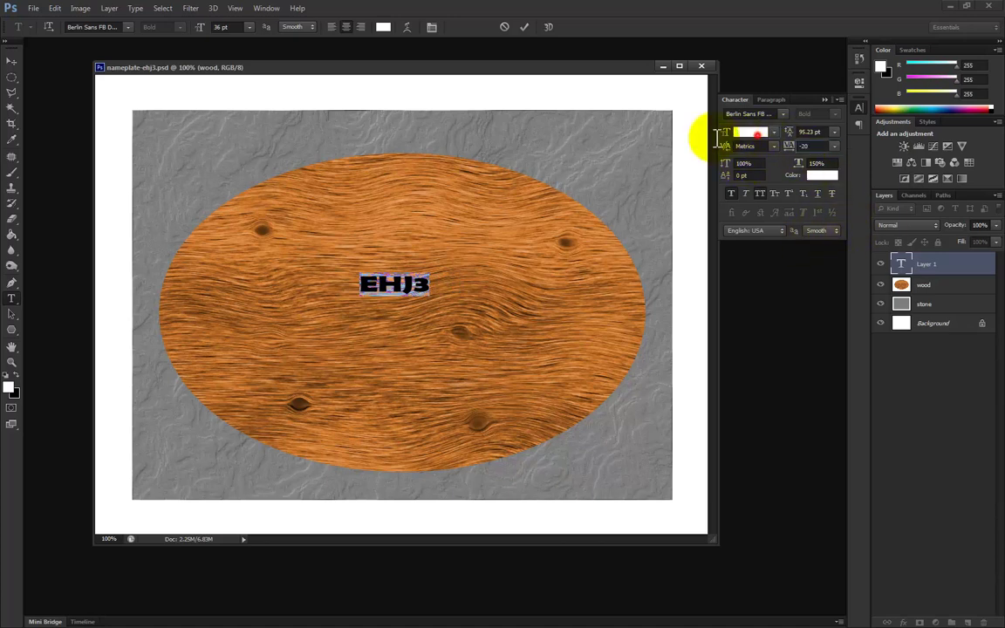
key(Up)
key(Up)
key(Up)
key(Up)
key(Up)
key(Up)
key(Up)
key(Up)
key(Up)
key(Up)
key(Up)
key(Up)
key(Up)
key(Up)
key(Up)
key(Up)
key(Up)
key(Up)
key(Up)
key(Up)
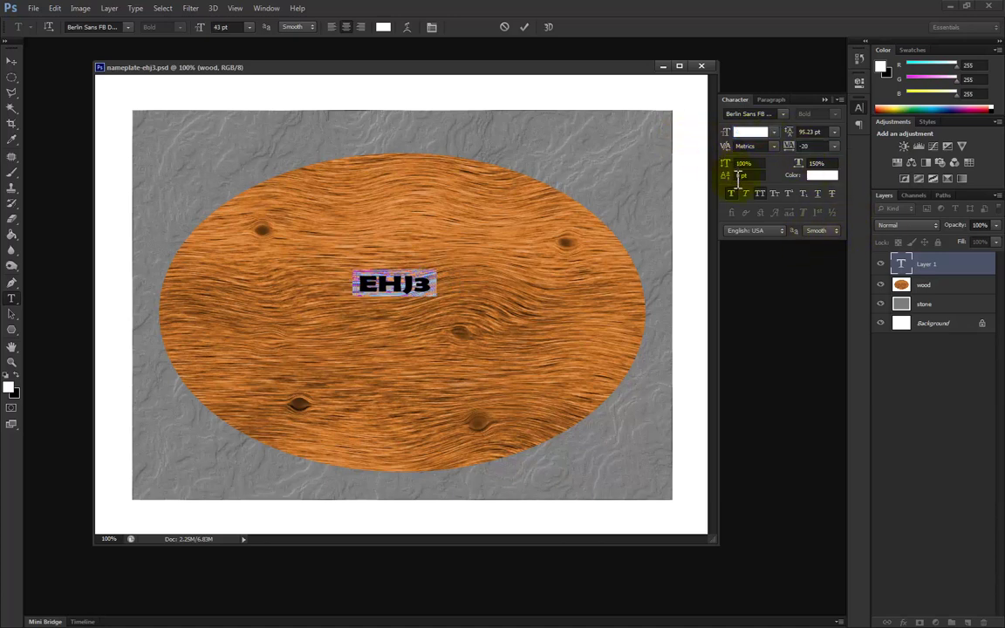
key(Up)
key(Up)
key(Up)
key(Up)
key(Up)
key(Up)
key(Up)
key(Up)
key(Up)
key(Up)
key(Up)
key(Up)
key(Up)
key(Up)
key(Up)
key(Up)
key(Up)
key(Up)
key(Up)
key(Up)
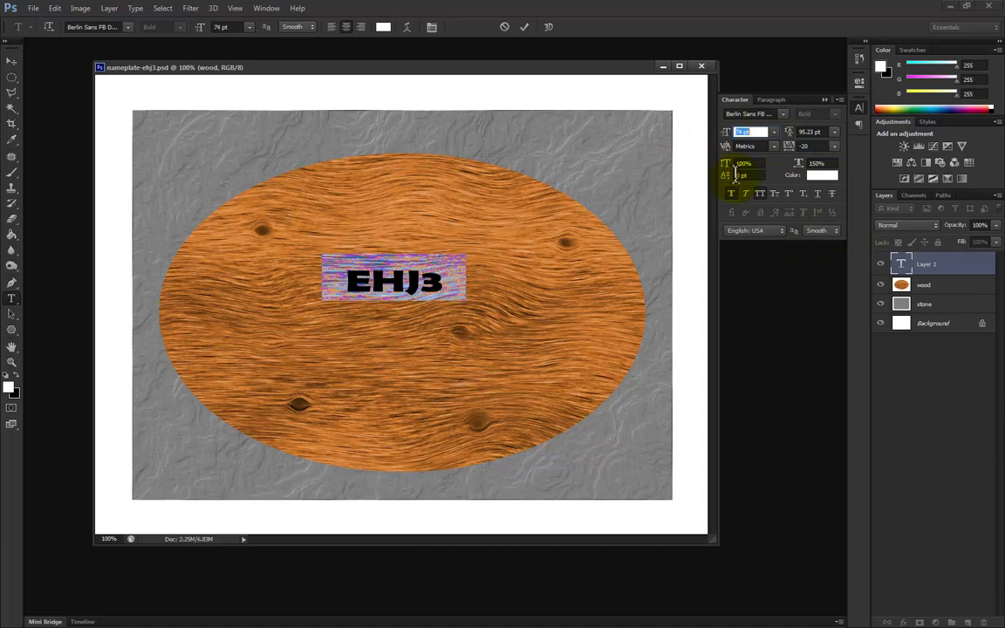
key(Up)
key(Up)
key(Up)
key(Up)
key(Up)
key(Up)
key(Up)
key(Up)
key(Up)
key(Up)
key(Up)
key(Up)
key(Up)
key(Up)
key(Up)
key(Up)
key(Up)
key(Up)
key(Up)
key(Up)
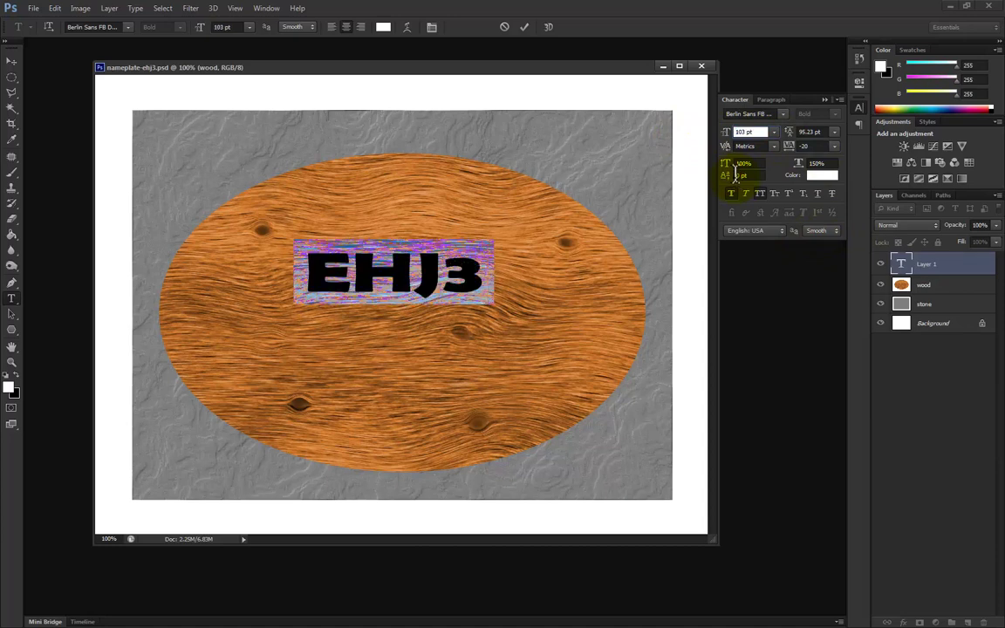
key(Up)
key(Up)
key(Up)
key(Up)
key(Up)
key(Up)
key(Up)
key(Up)
key(Up)
key(Up)
key(Up)
key(Up)
key(Up)
key(Up)
key(Up)
key(Up)
key(Up)
key(Up)
key(Up)
key(Up)
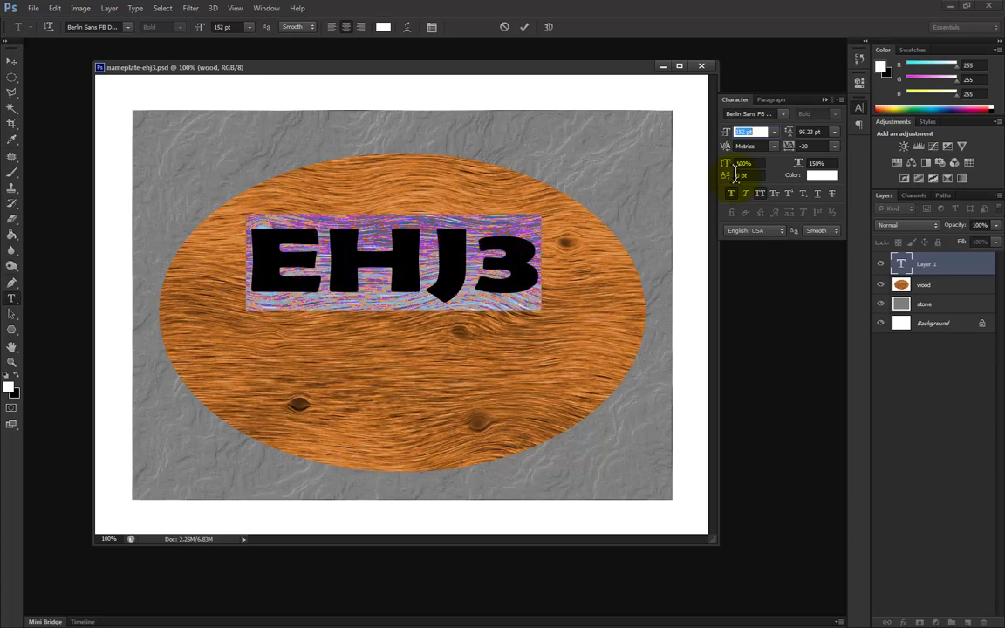
key(Up)
key(Up)
key(Up)
key(Up)
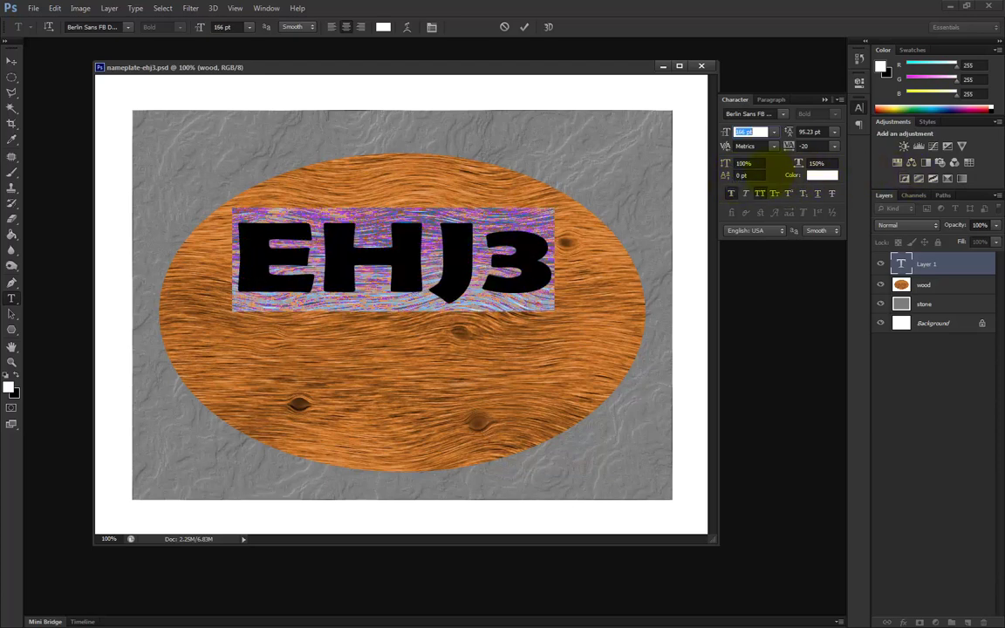
Step: Stretch the EHJ3 letters taller by setting their vertical scale to 142%
click(763, 163)
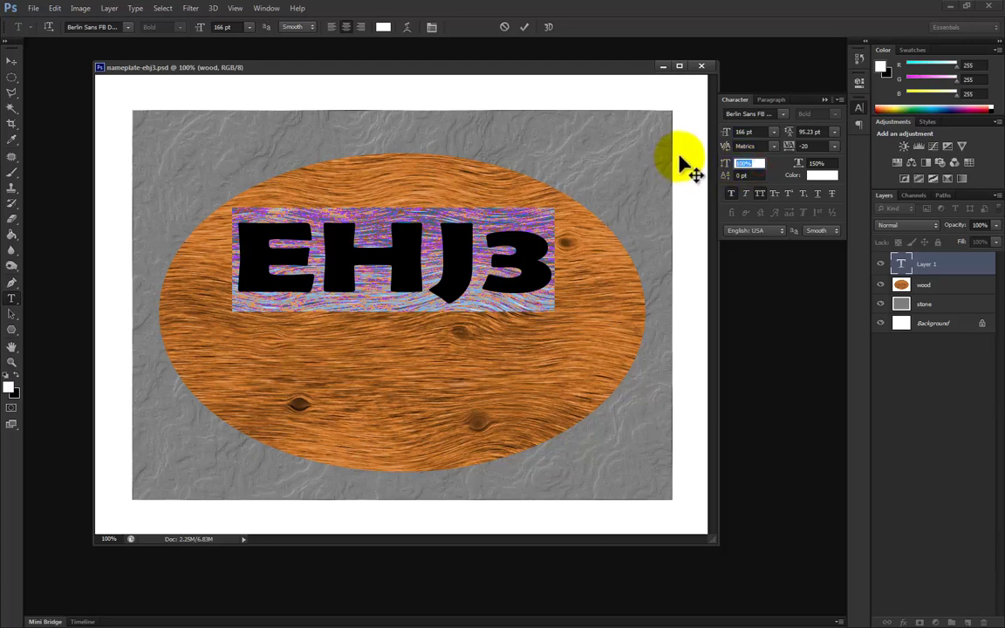
key(Up)
key(Up)
key(Up)
key(Up)
key(Up)
key(Up)
key(Up)
key(Up)
key(Up)
key(Up)
key(Up)
key(Up)
key(Up)
key(Up)
key(Up)
key(Up)
key(Up)
key(Up)
key(Up)
key(Up)
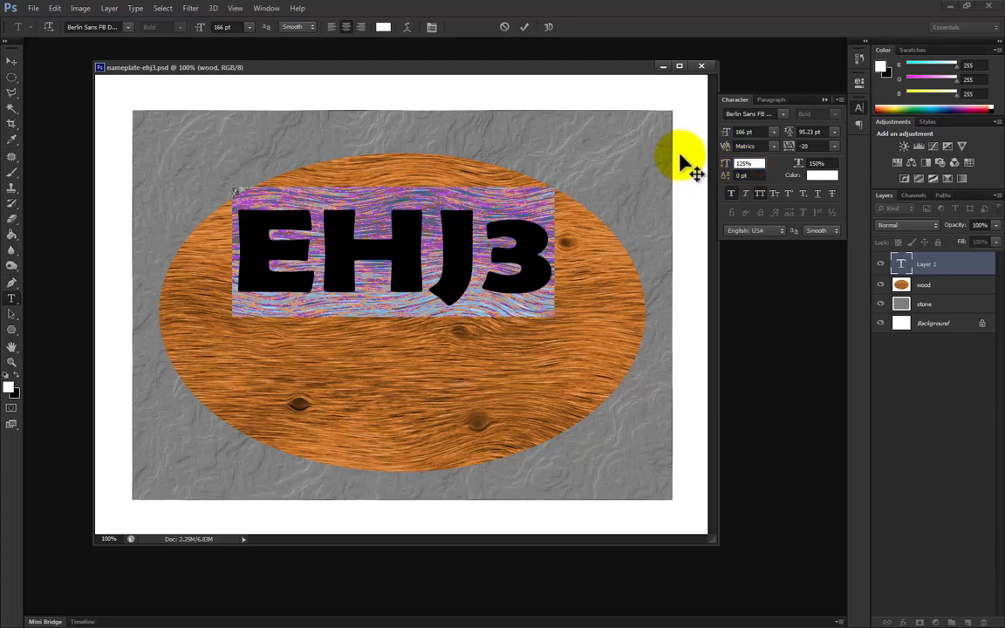
key(Up)
key(Up)
key(Up)
key(Up)
key(Up)
key(Up)
key(Up)
key(Up)
key(Up)
key(Up)
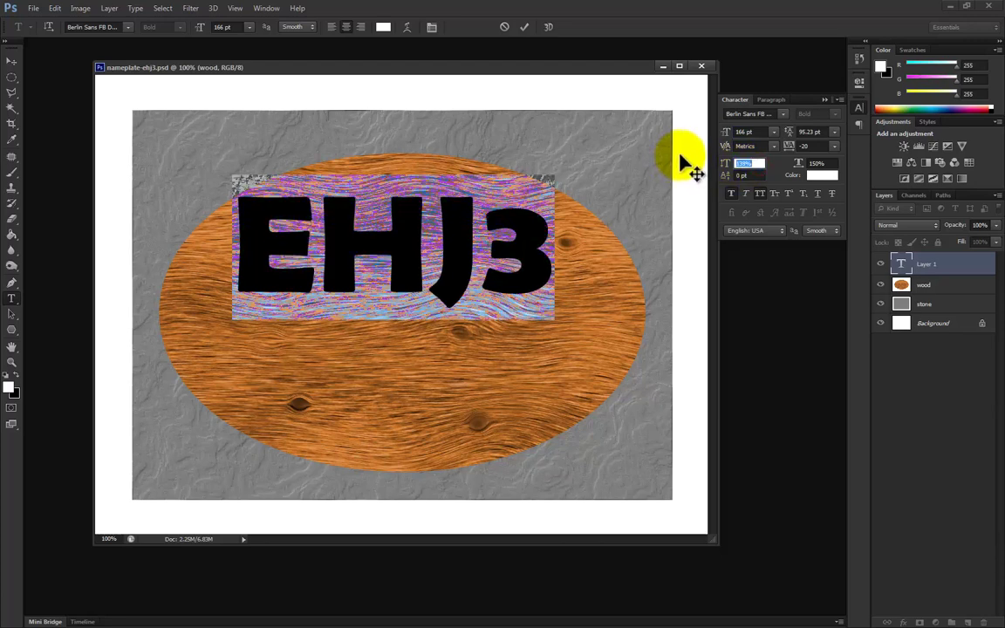
key(Up)
key(Up)
key(Up)
key(Up)
key(Up)
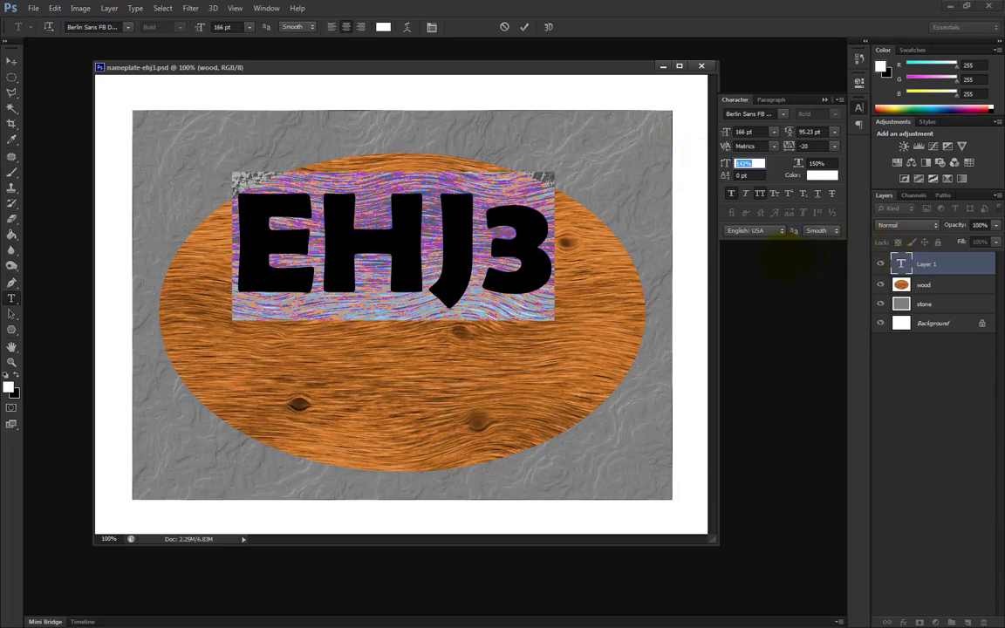
Step: Stretch the whole EHJ3 text slightly taller by setting its vertical scale to 148%
key(Up)
key(Up)
key(Up)
key(Up)
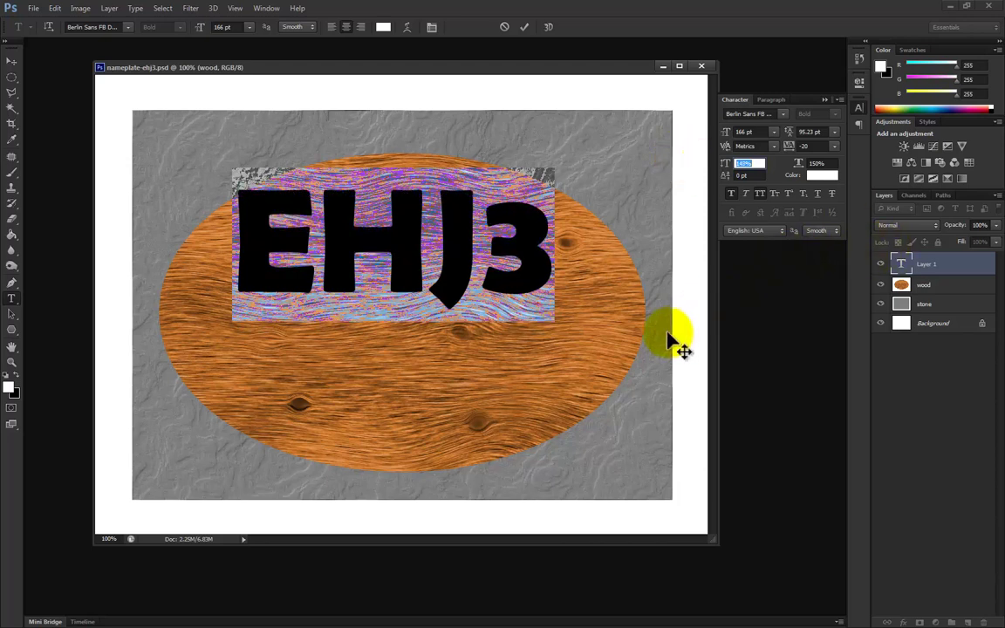
Step: Enlarge only the character 3 to 190 pt and move the EHJ3 text down to the middle of the wood oval
click(493, 280)
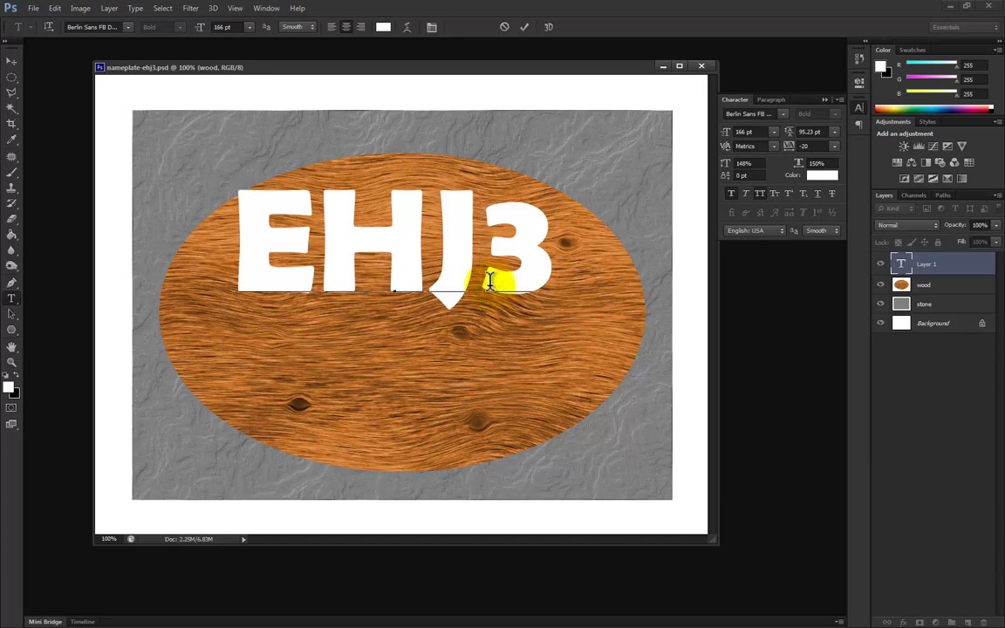
drag(516, 274, 556, 258)
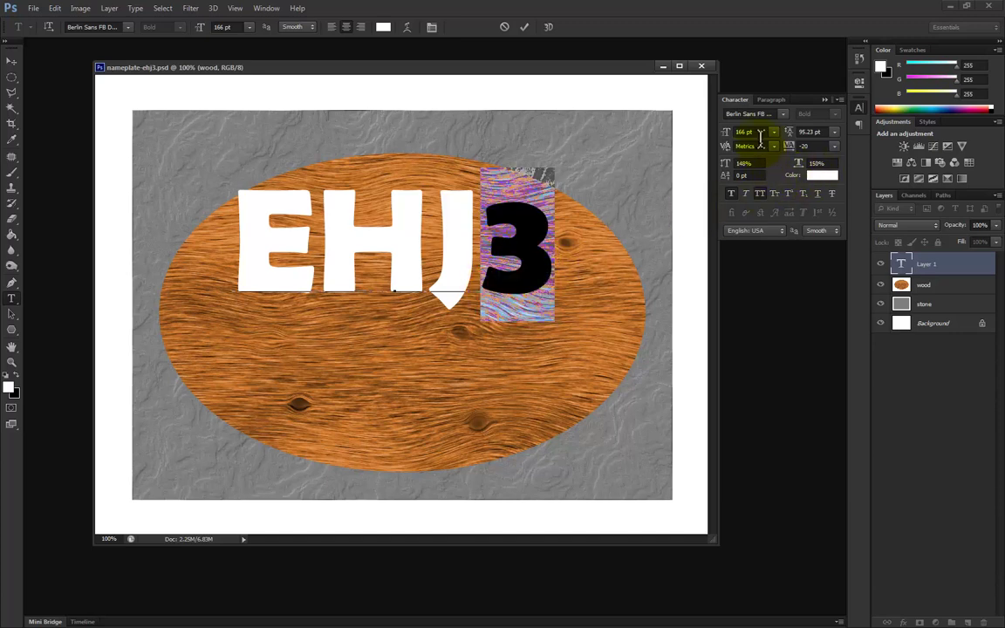
drag(763, 130, 741, 131)
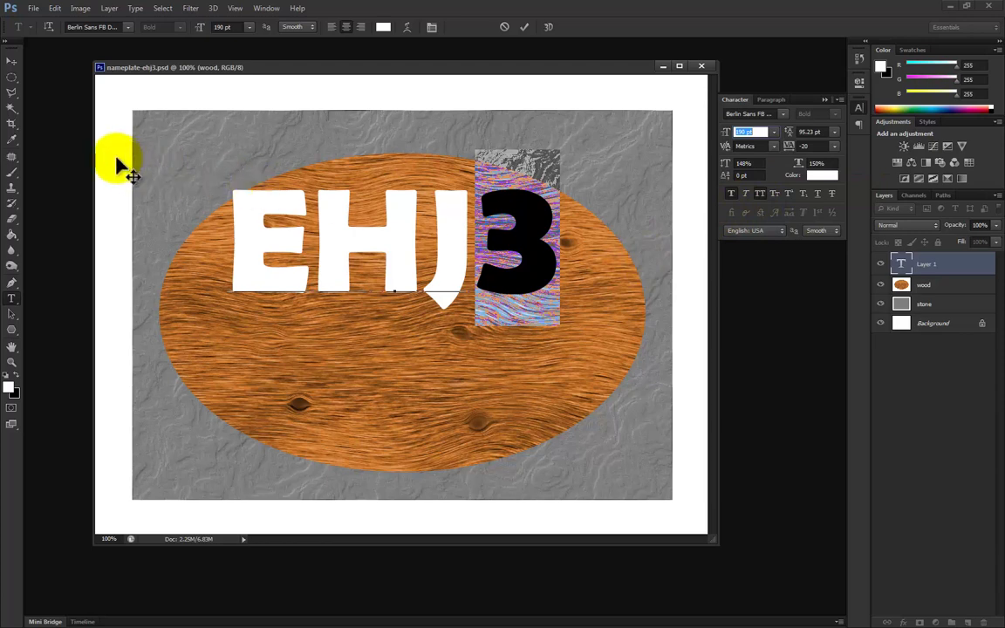
click(11, 60)
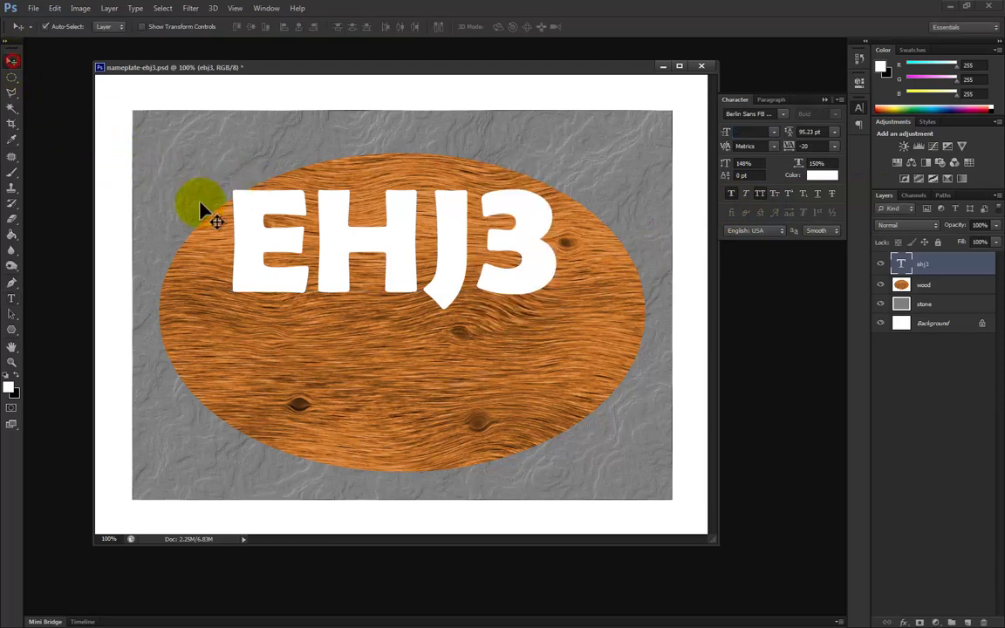
drag(331, 280, 347, 349)
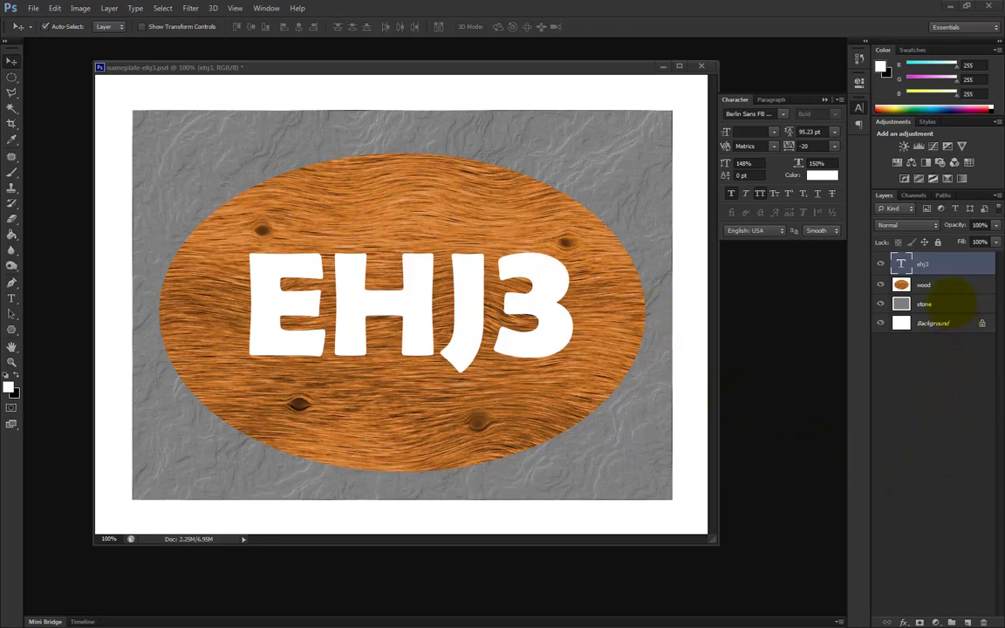
Step: Apply an Inner Bevel to the stone layer using the Chisel Hard technique, 276% depth and 27 px size
click(955, 307)
double_click(956, 310)
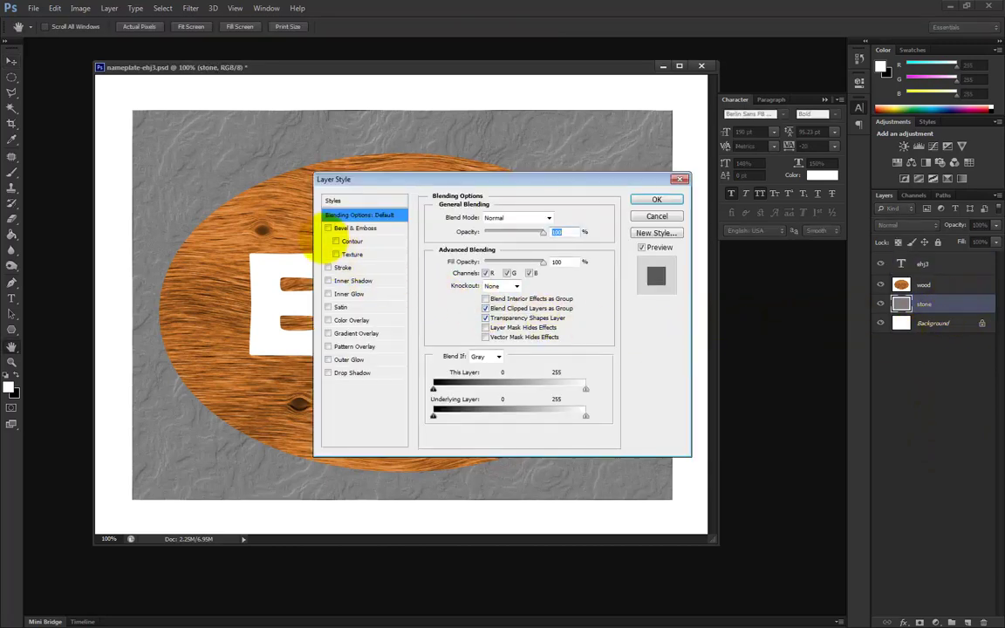
click(328, 227)
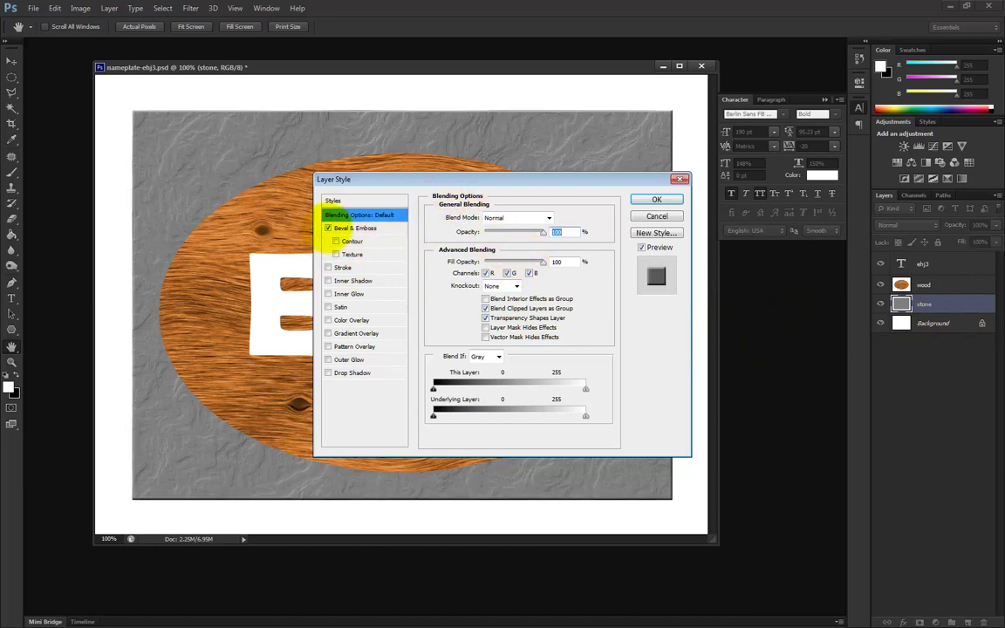
click(349, 227)
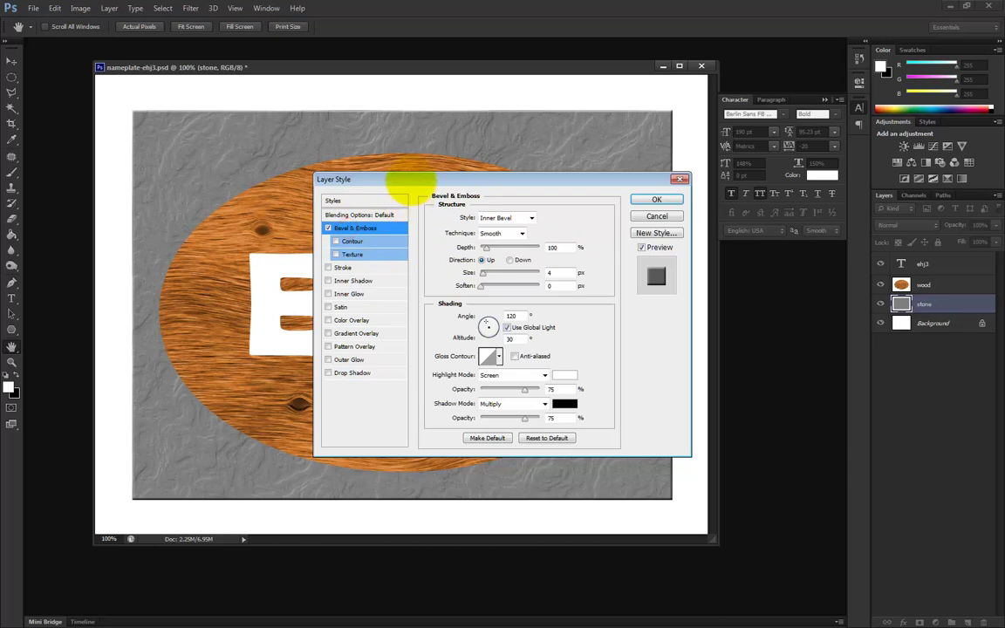
drag(411, 179, 668, 160)
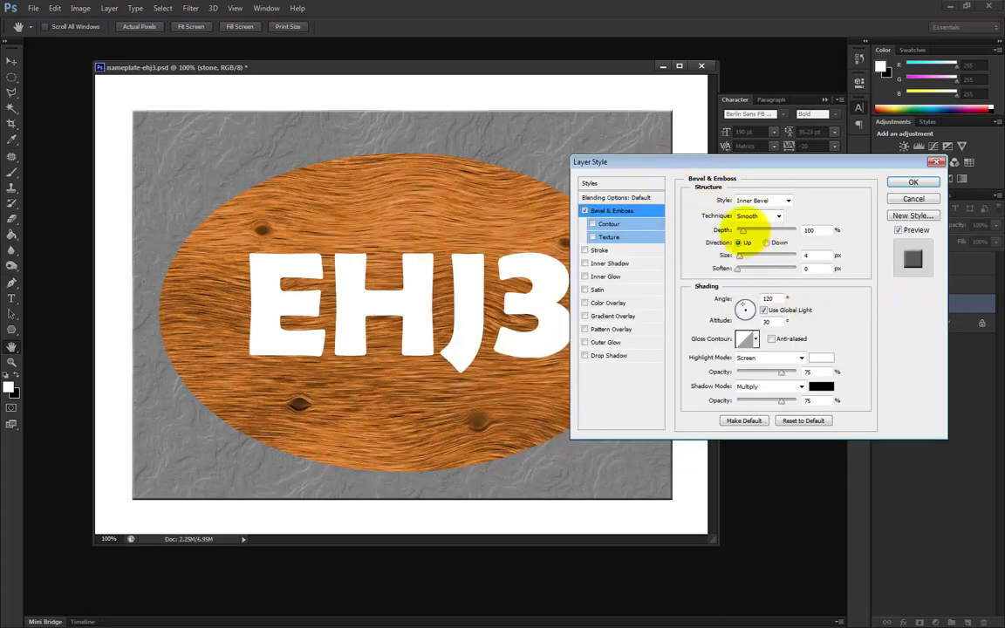
drag(741, 229, 750, 255)
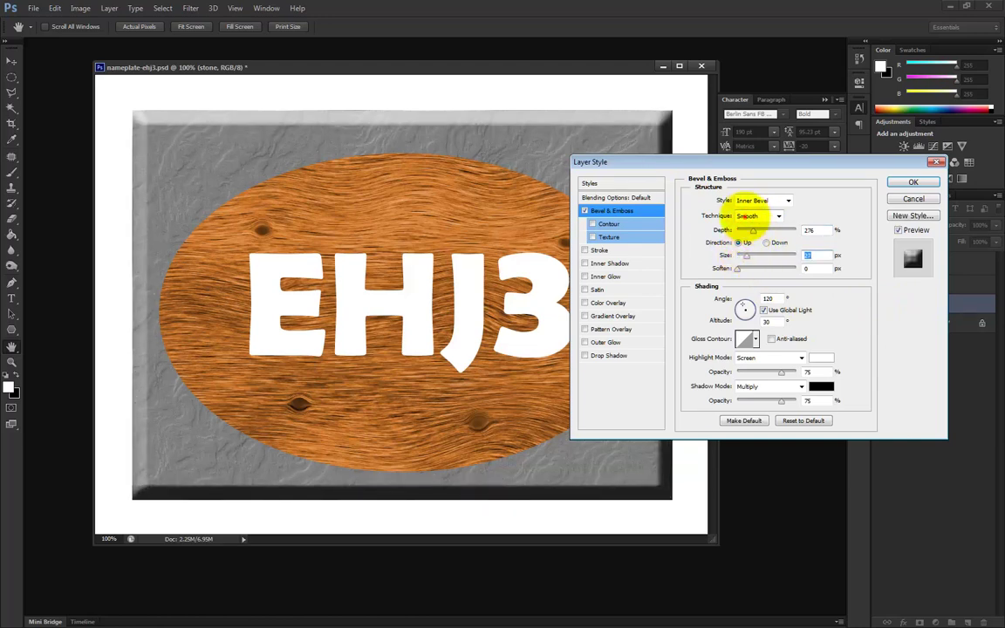
click(751, 216)
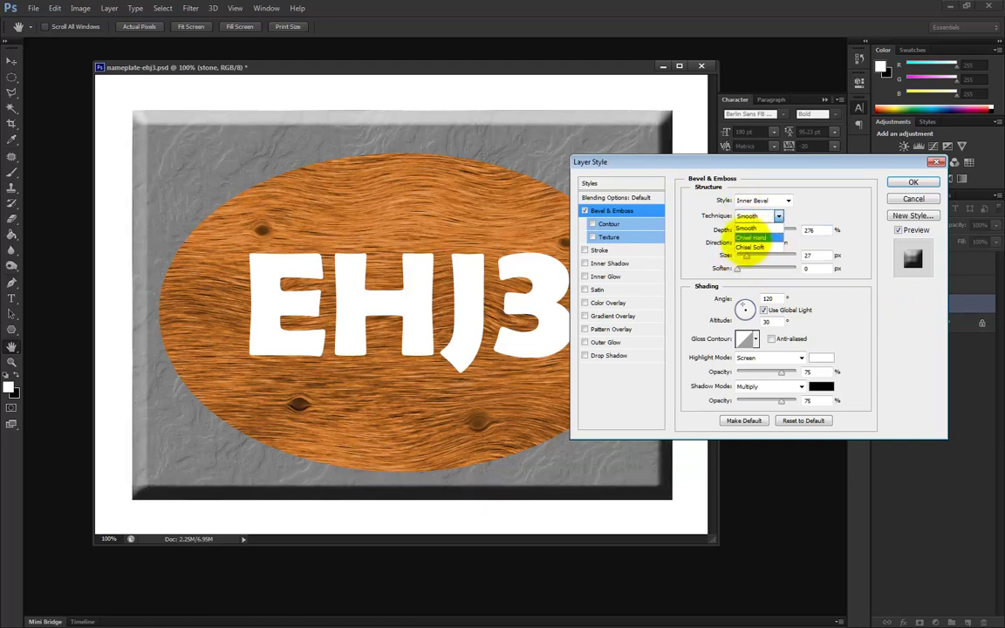
click(750, 238)
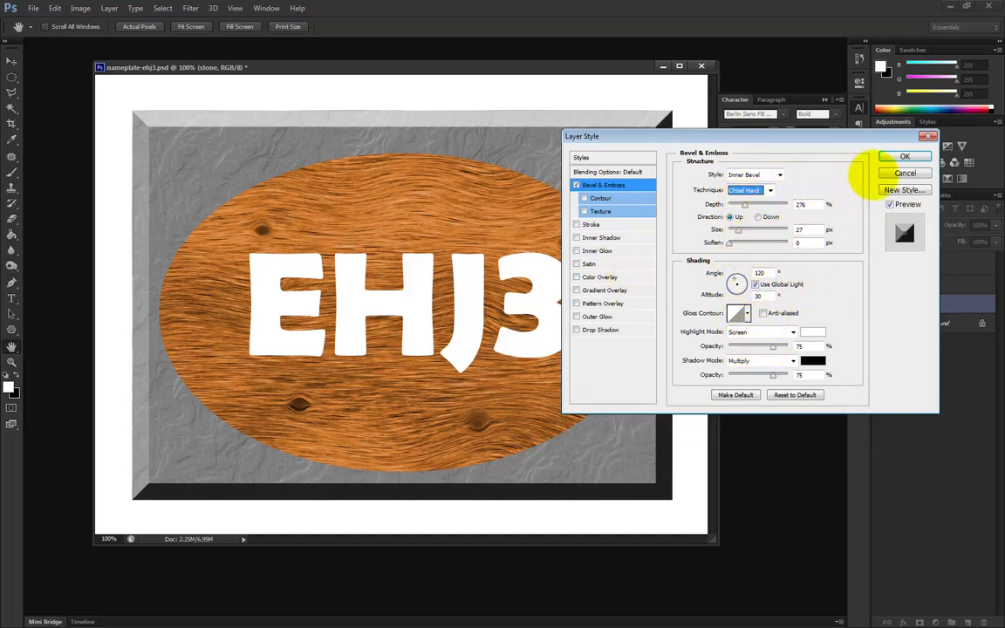
click(890, 158)
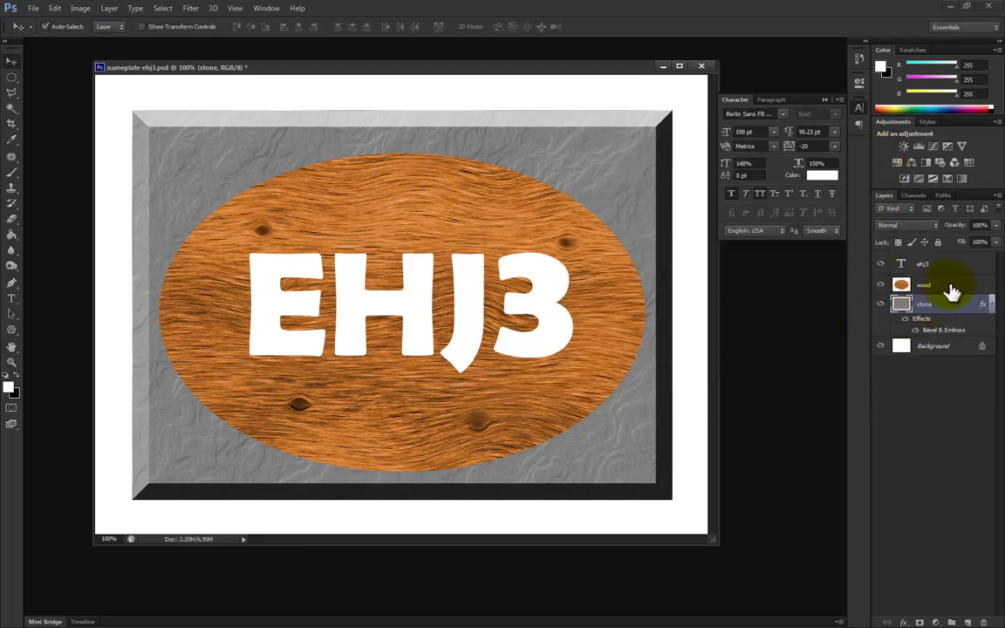
Step: Apply a Bevel & Emboss effect to the wood layer with the Pillow Emboss style and a size of 38 px
double_click(950, 287)
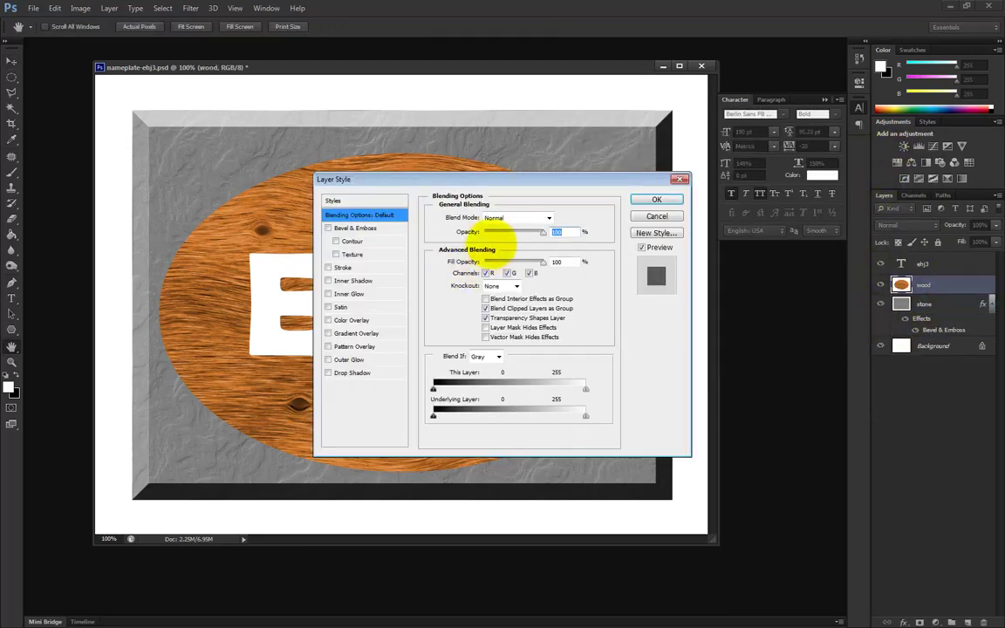
drag(459, 178, 582, 145)
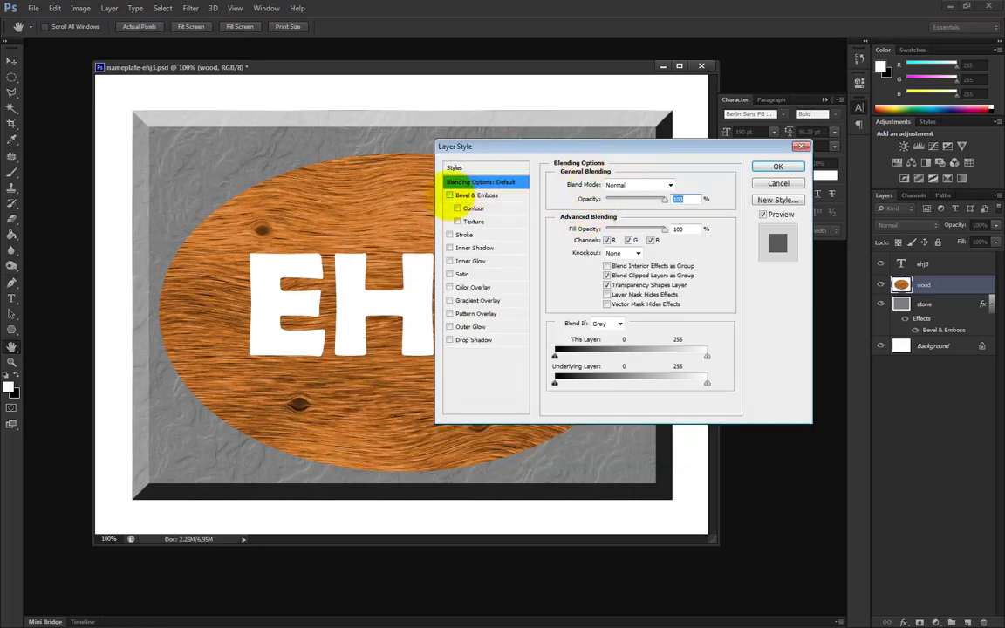
click(449, 196)
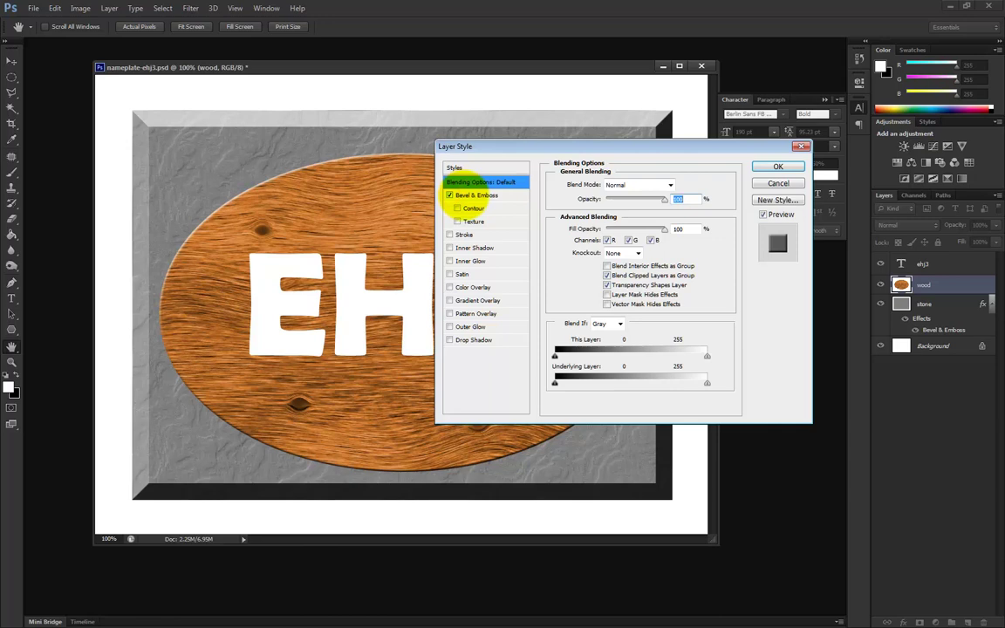
click(471, 195)
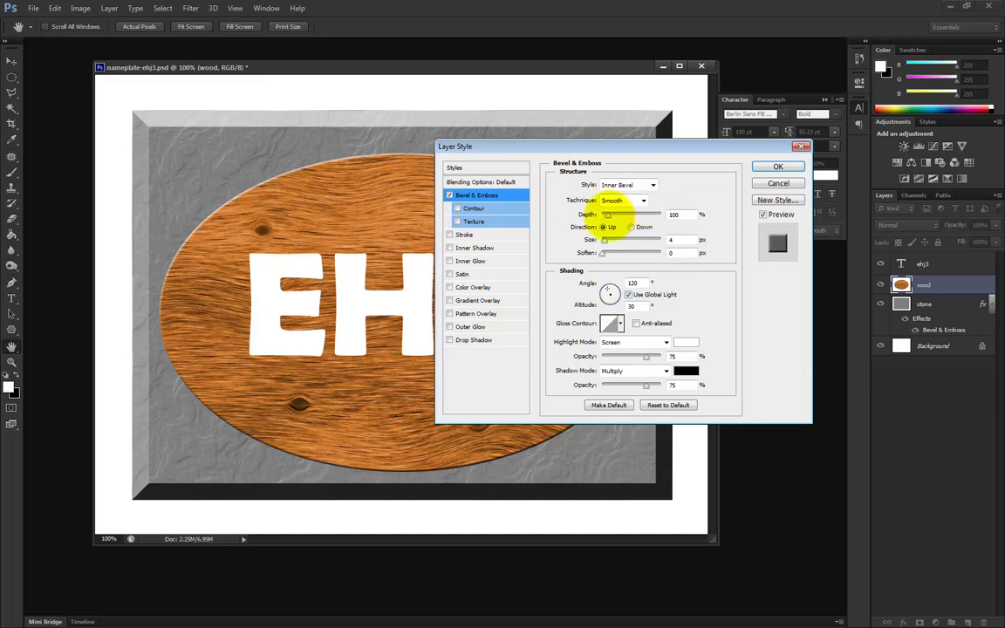
drag(603, 240, 614, 242)
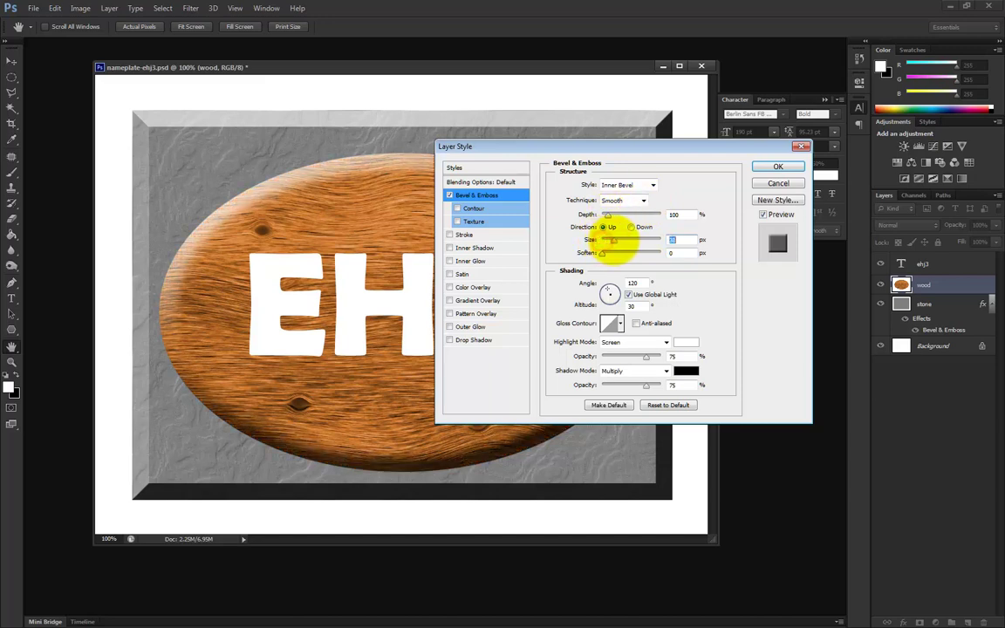
drag(605, 147, 756, 136)
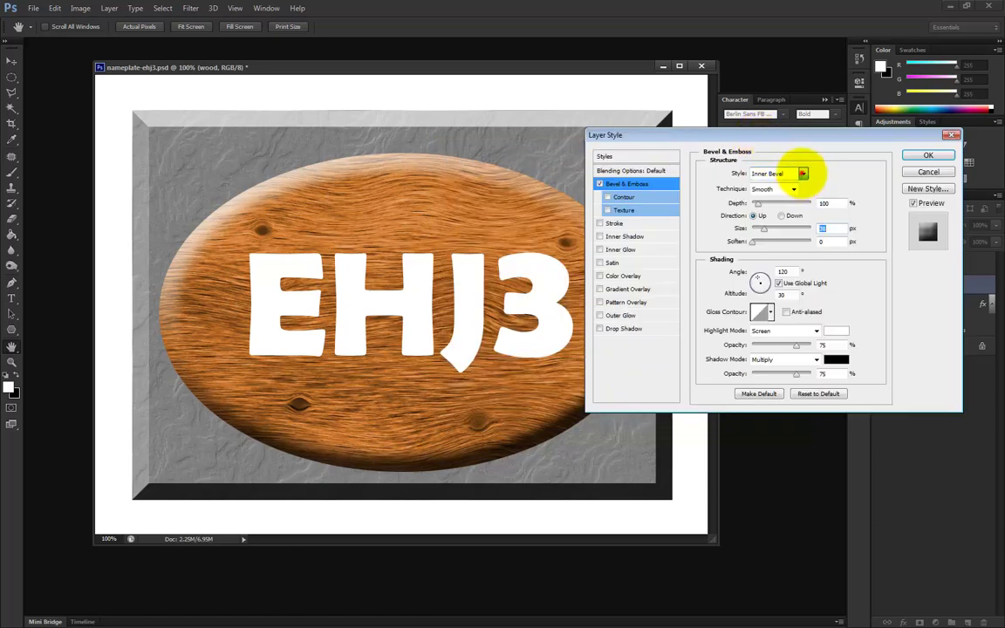
click(801, 173)
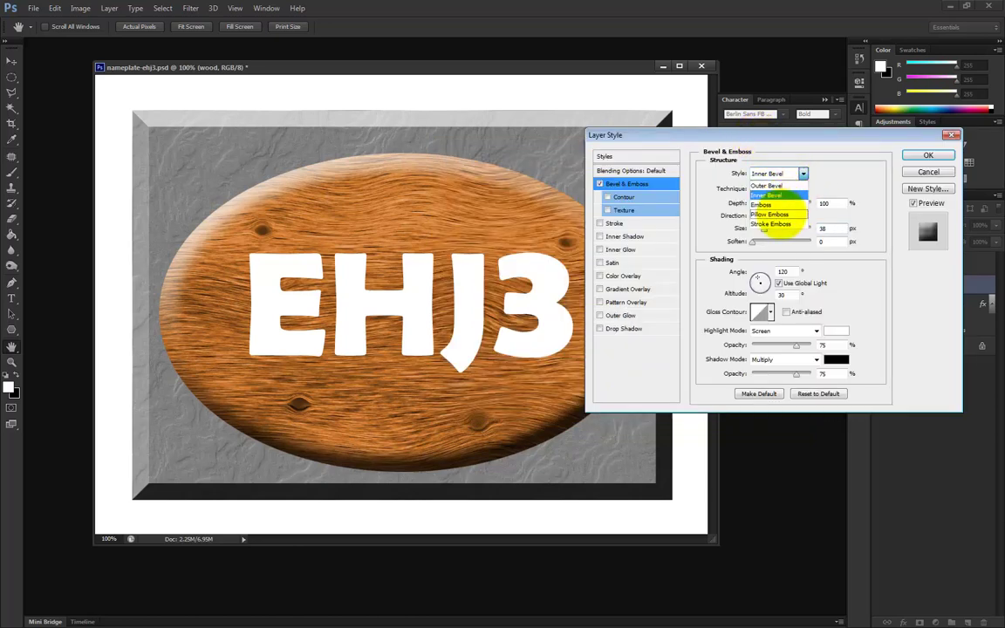
click(777, 214)
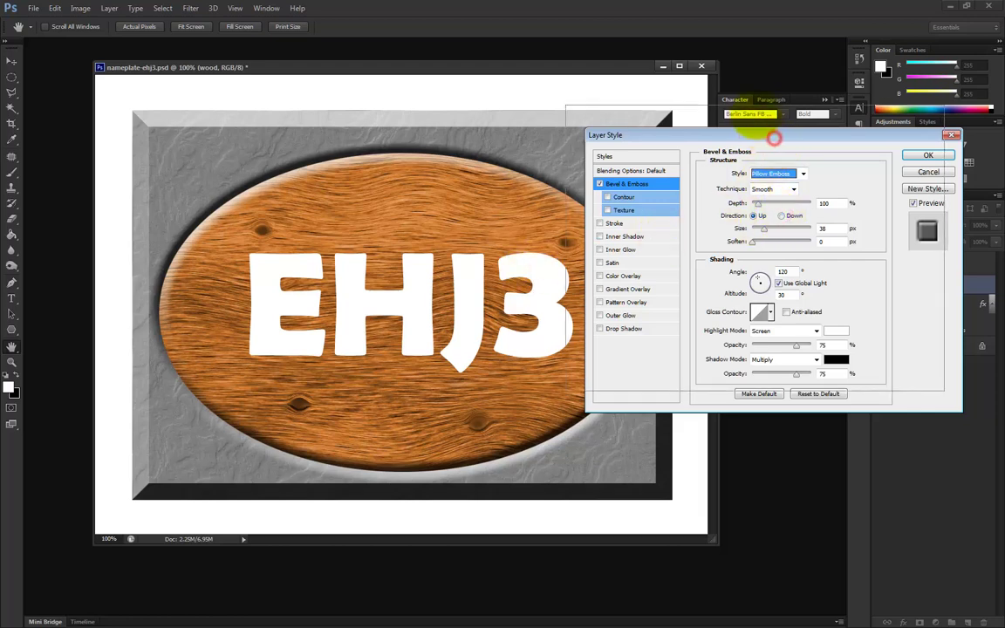
drag(769, 134, 790, 165)
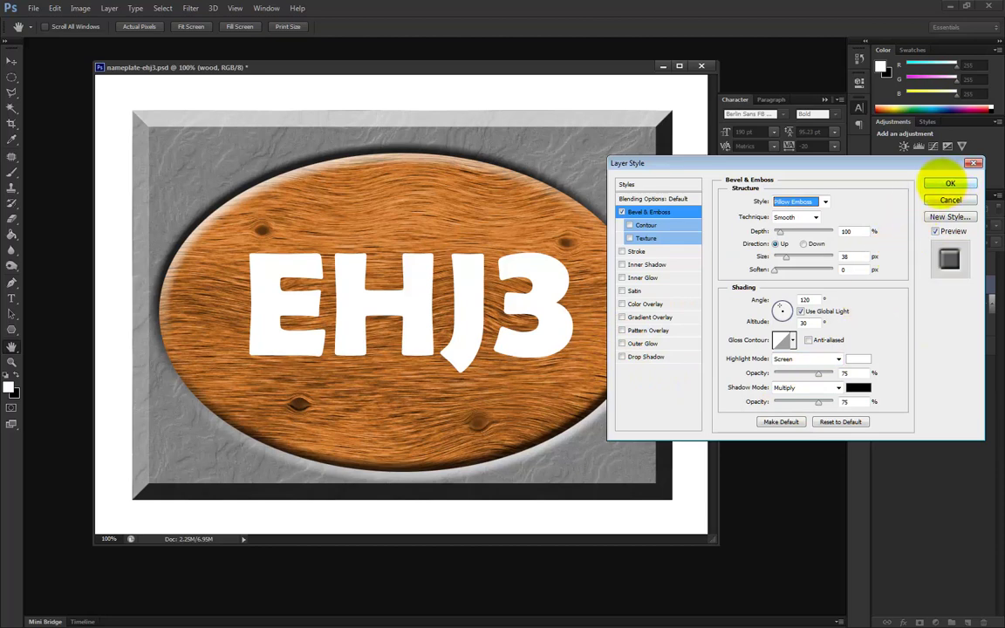
click(949, 183)
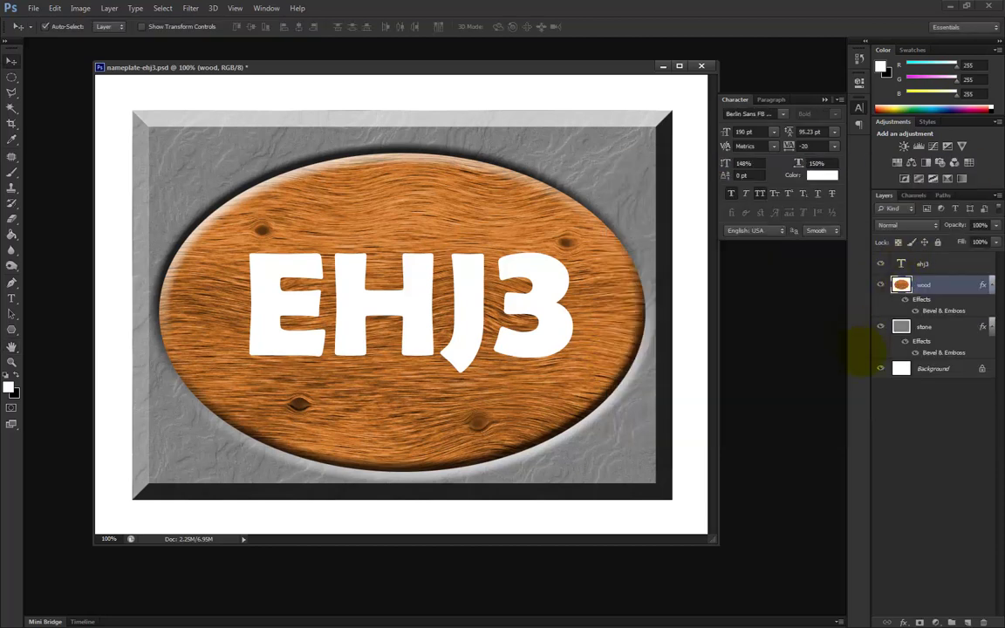
Step: Narrow the wood oval slightly from both sides with a free transform, keeping its height
click(954, 394)
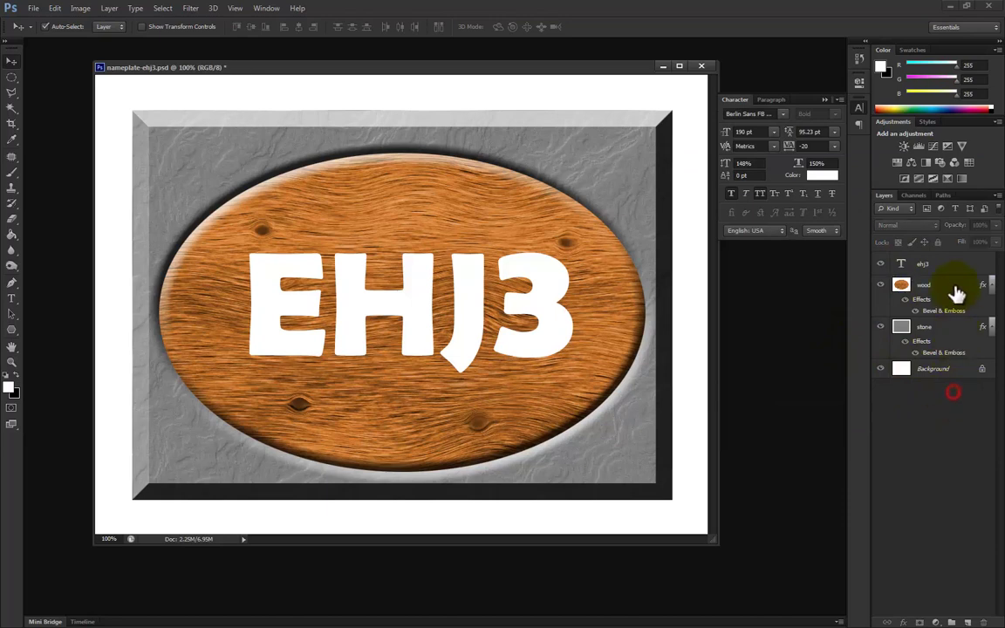
click(953, 292)
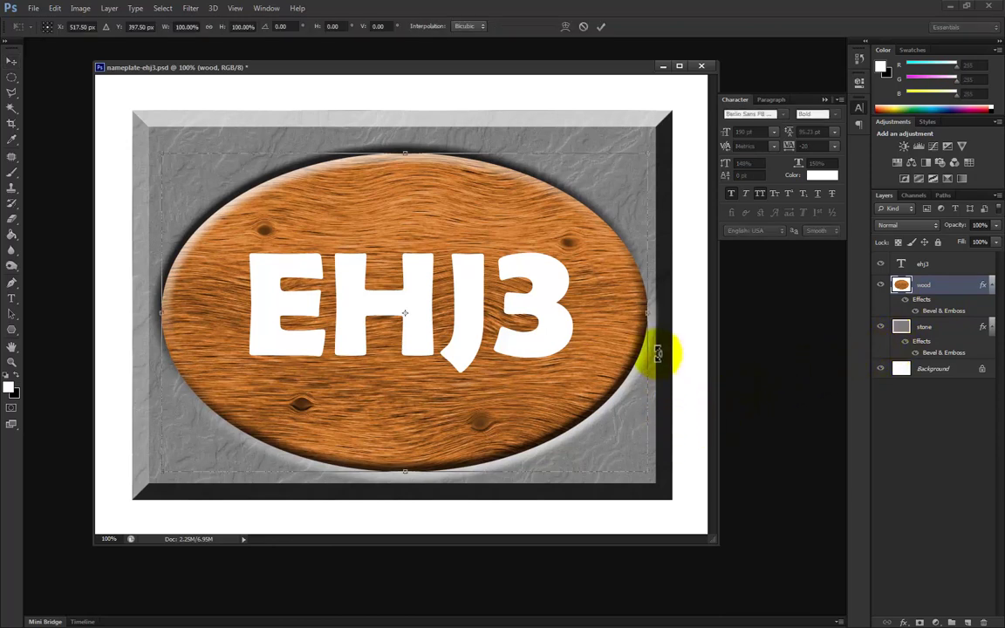
drag(646, 312, 632, 312)
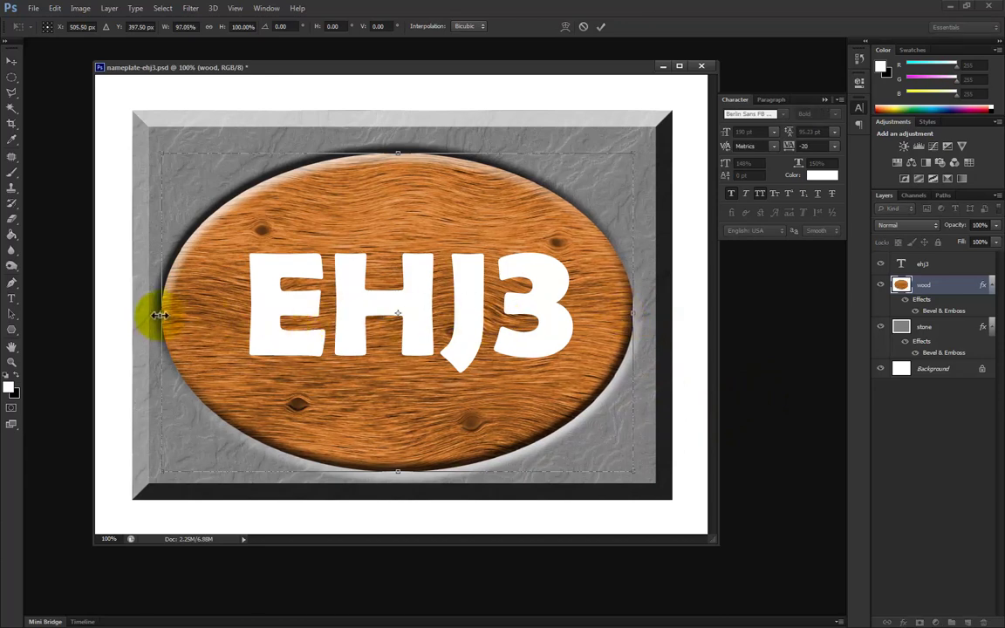
drag(163, 312, 174, 312)
key(Return)
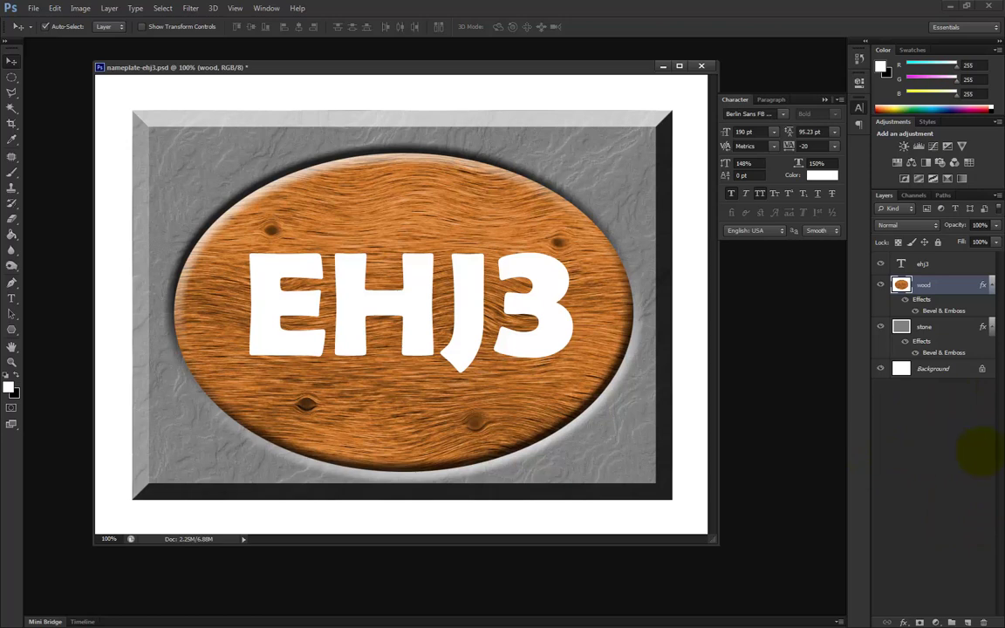
Step: Duplicate the ehj3 text layer
click(955, 264)
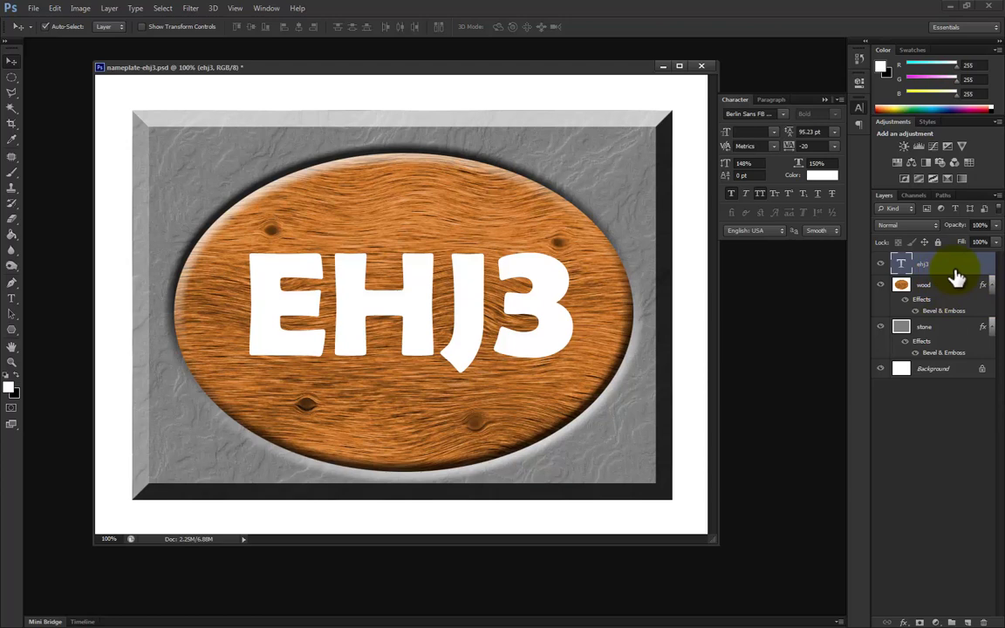
key(ctrl+j)
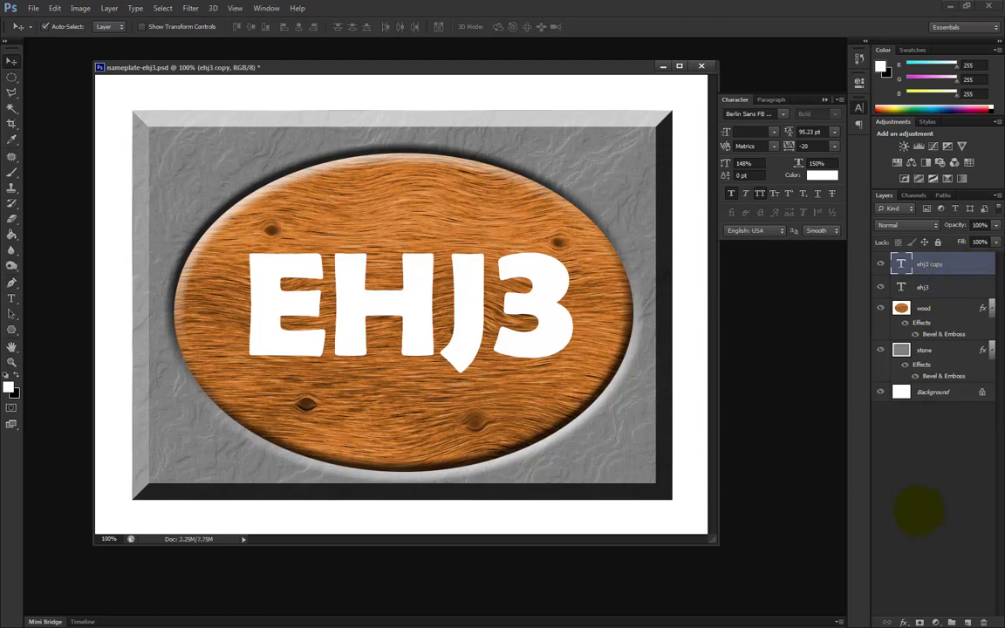
click(922, 511)
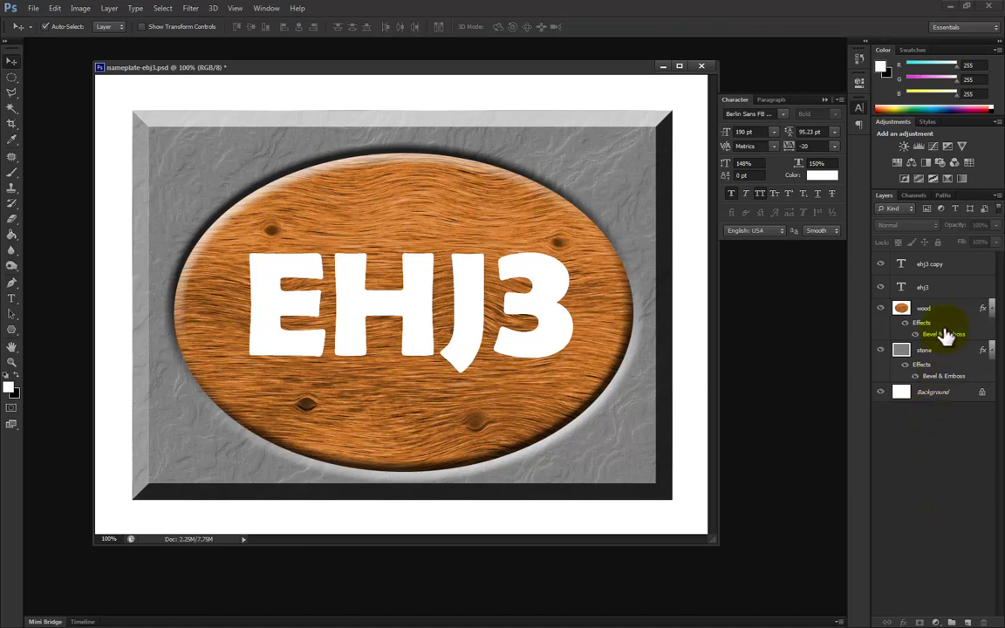
Step: Add a Color Overlay in golden yellow (#e7ca06) to the ehj3 copy text layer
click(957, 270)
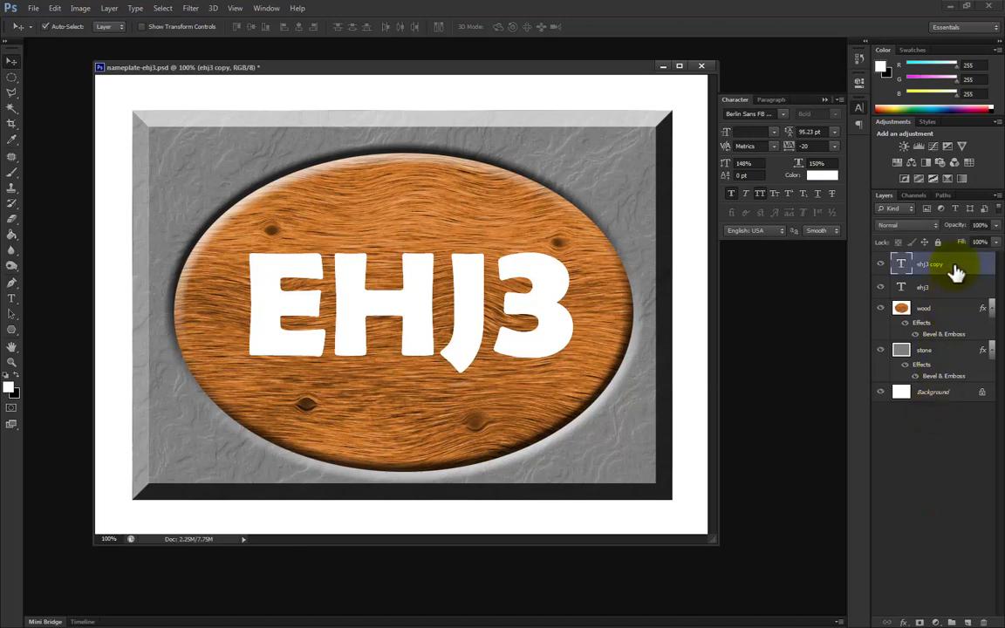
double_click(959, 269)
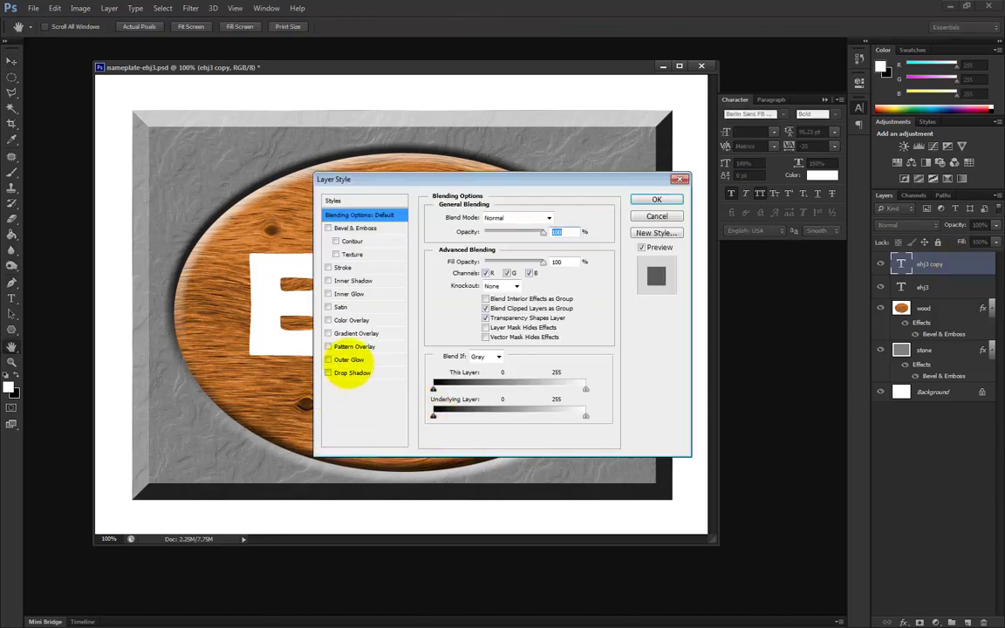
click(328, 320)
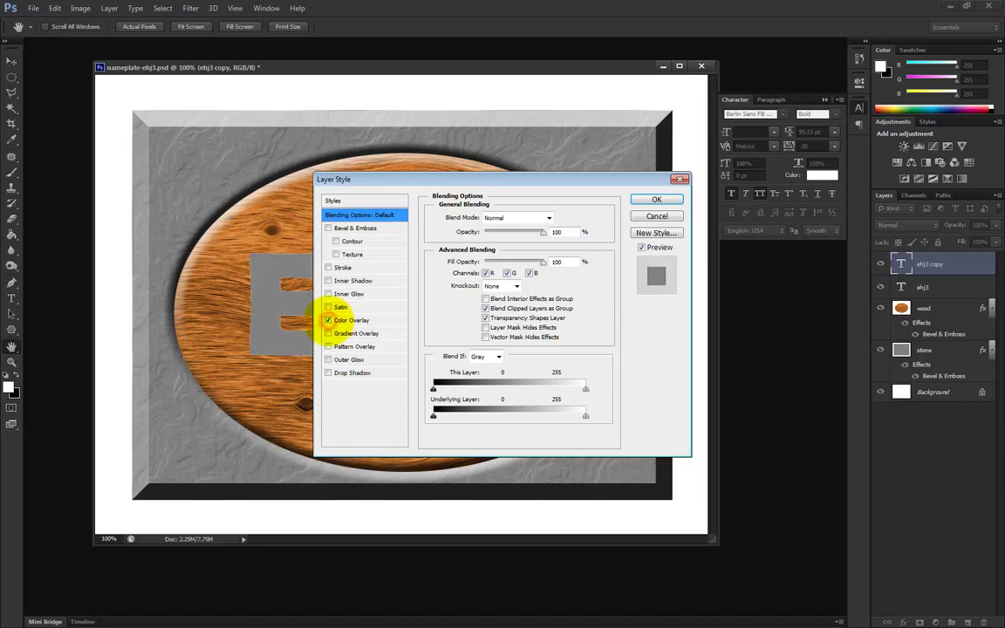
click(351, 320)
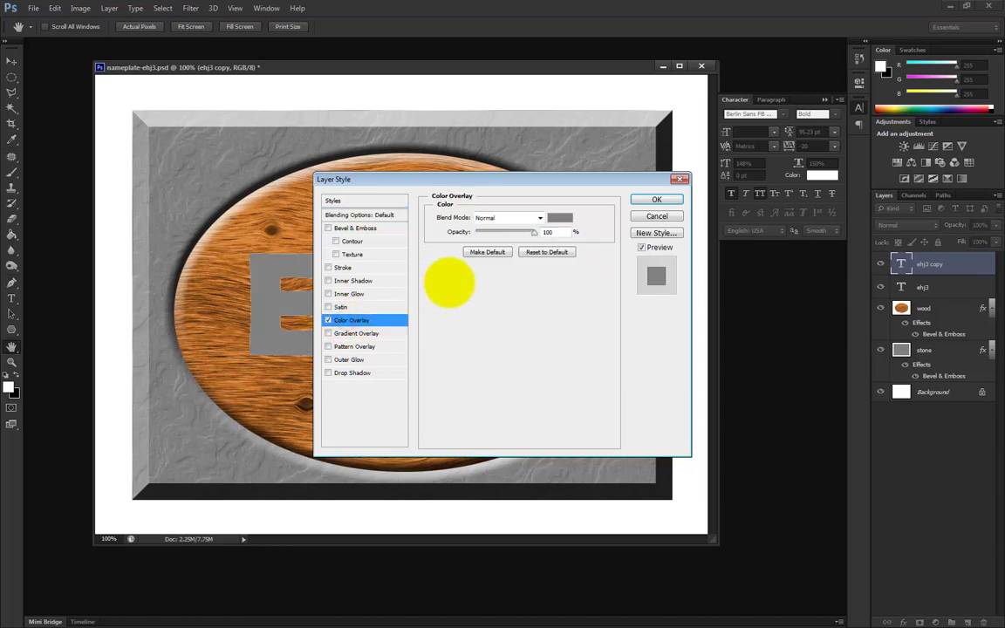
click(560, 220)
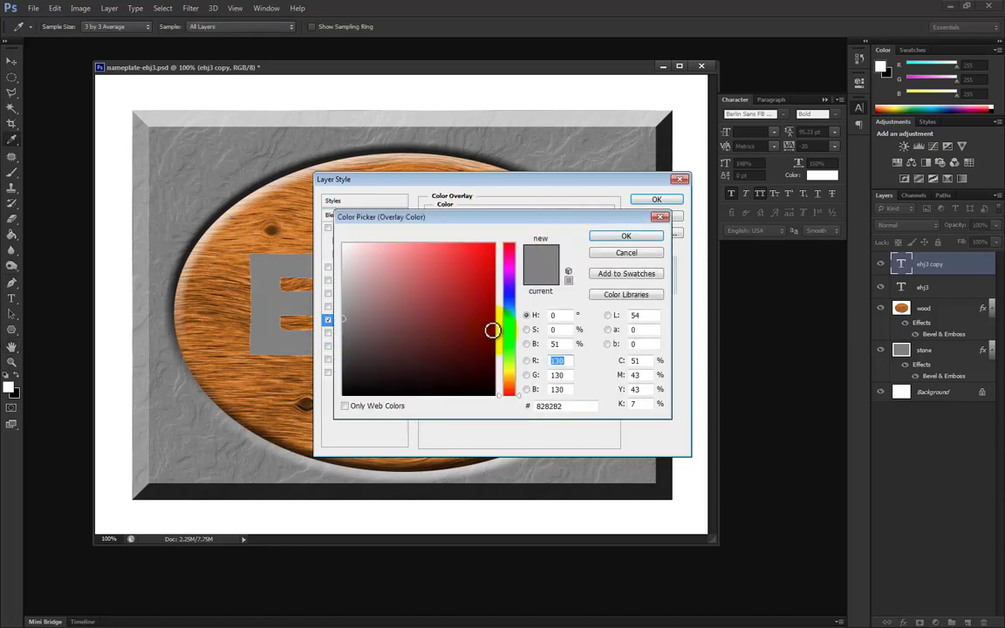
click(505, 375)
drag(469, 311, 490, 257)
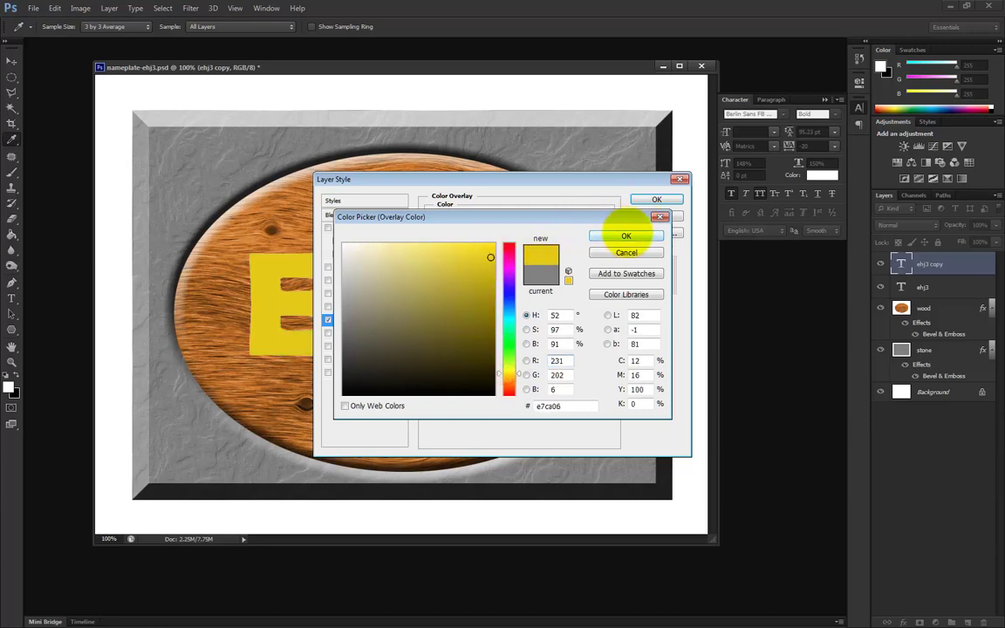
click(625, 236)
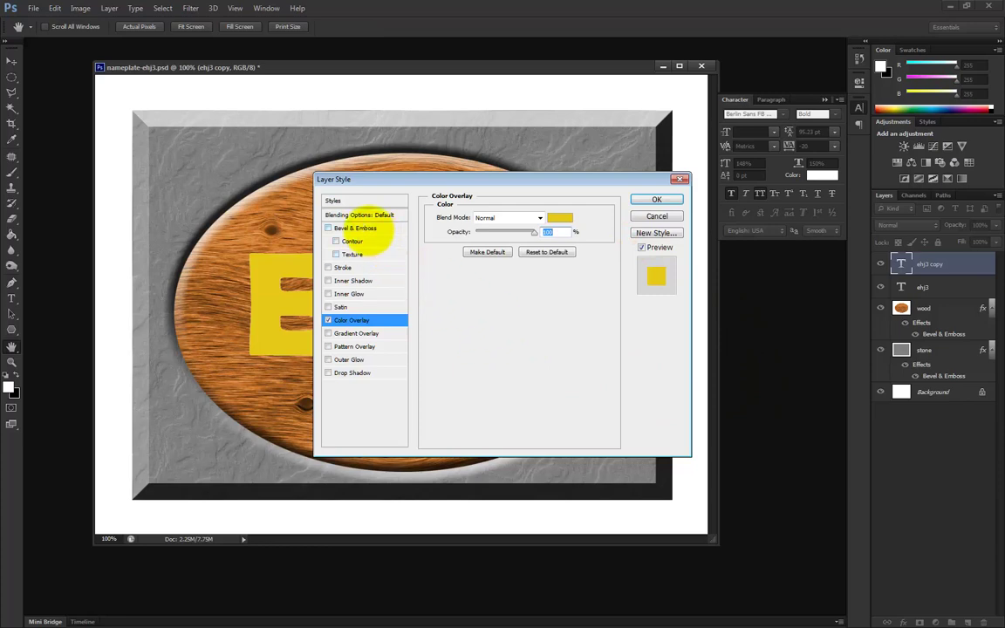
Step: Add an Inner Bevel to the ehj3 copy layer with 184% depth, 16 px size and the inverted cone gloss contour
click(364, 228)
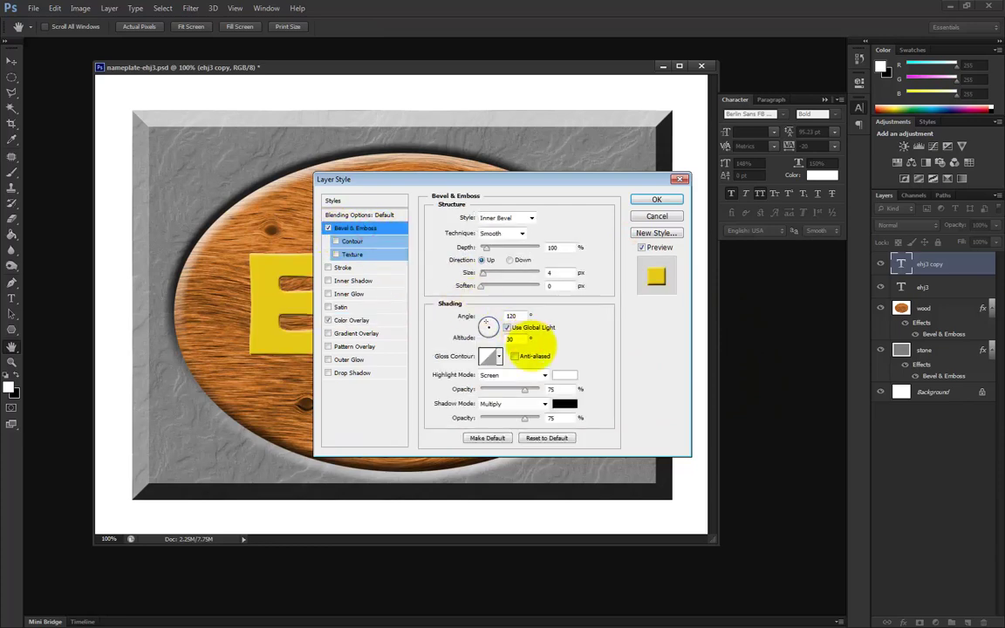
drag(455, 178, 683, 145)
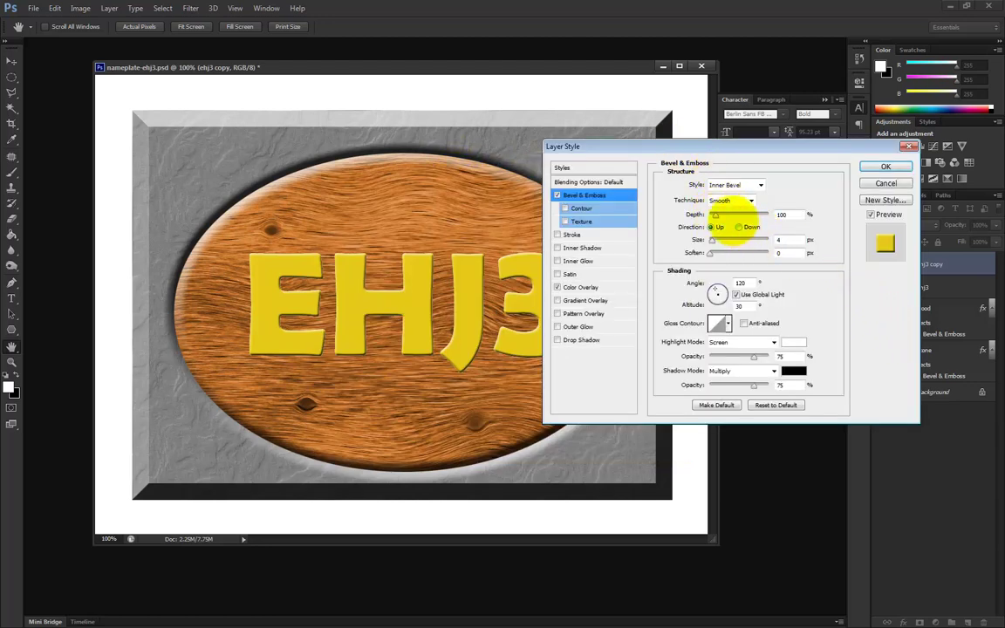
drag(712, 239, 719, 241)
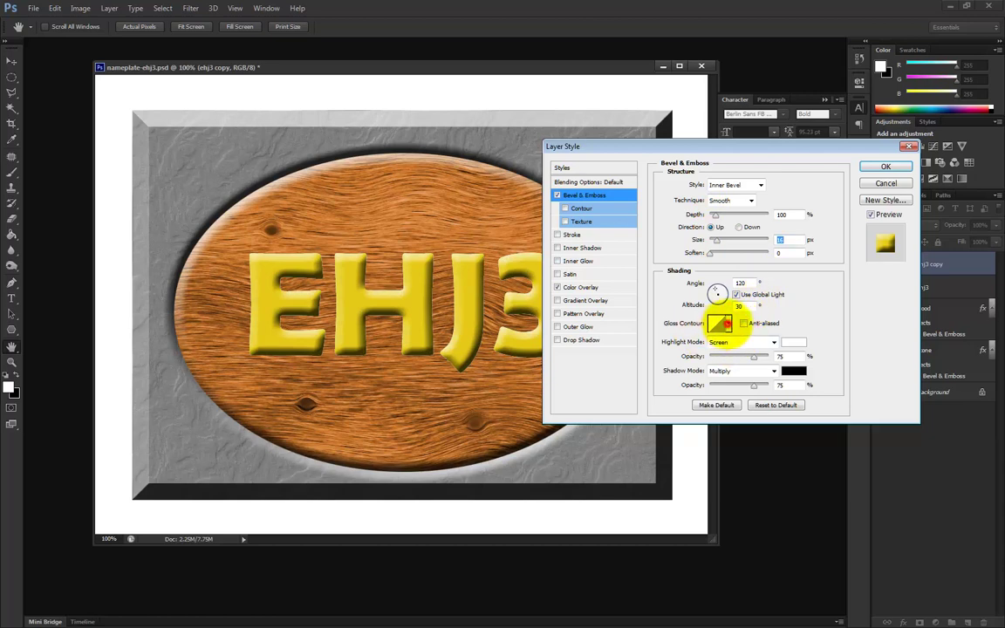
click(727, 324)
click(697, 358)
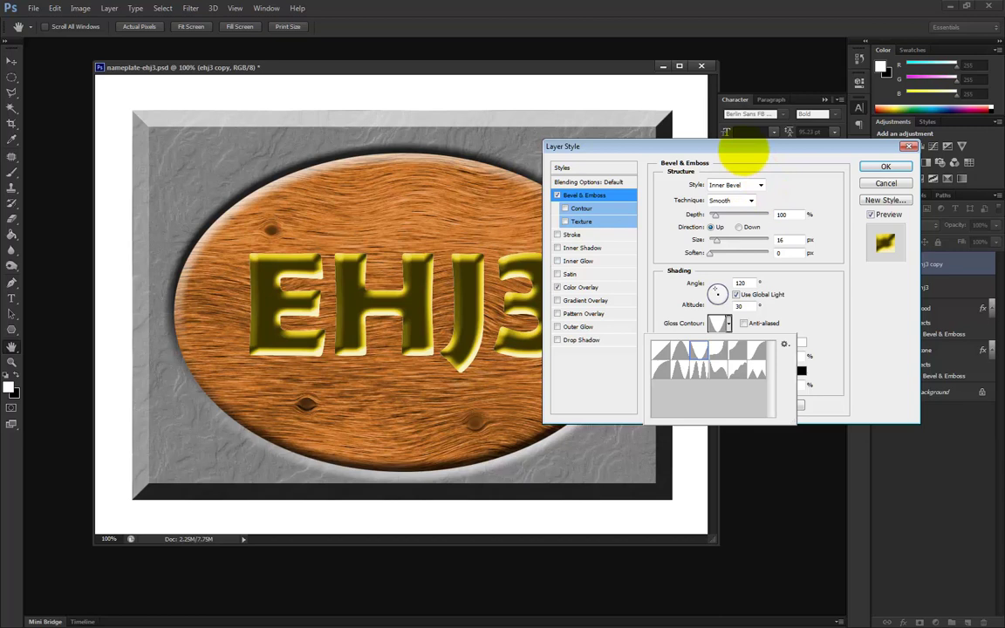
click(720, 215)
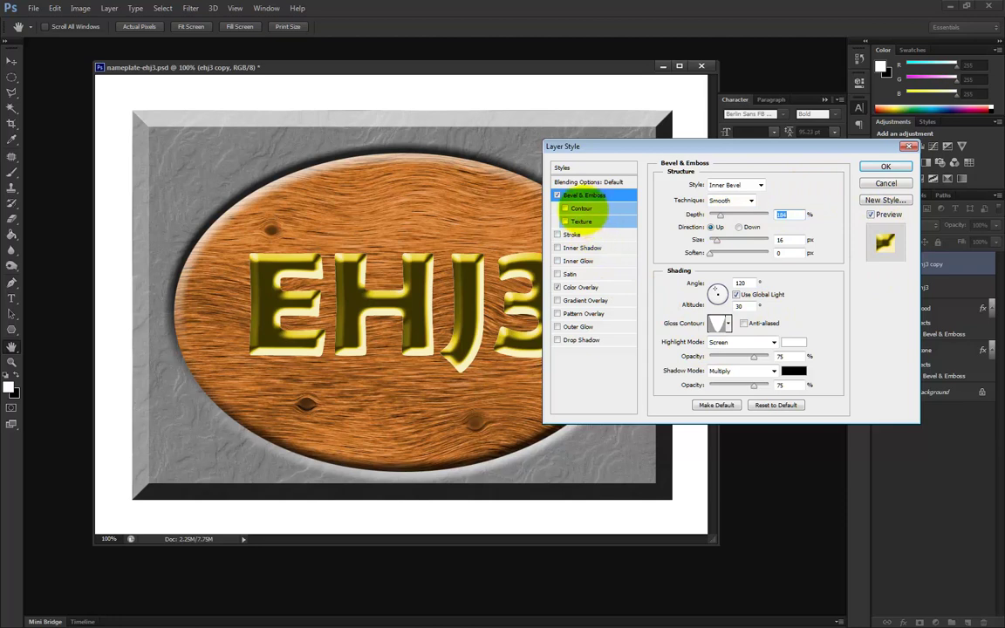
Step: Enable Contour for the lettering's bevel, try several presets, choose the S-shaped Gaussian contour and apply the layer style
click(581, 209)
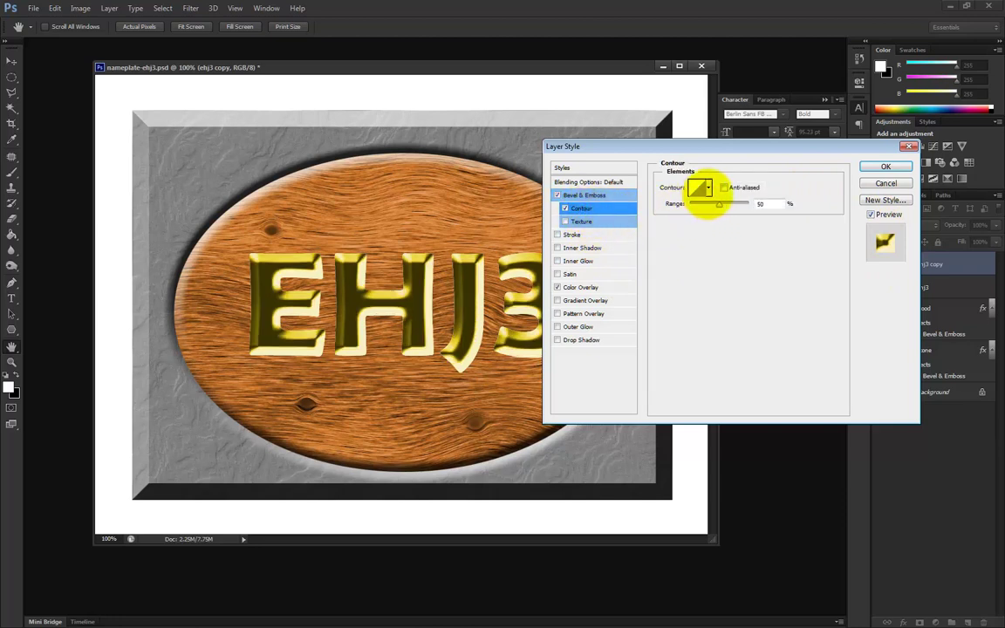
click(707, 188)
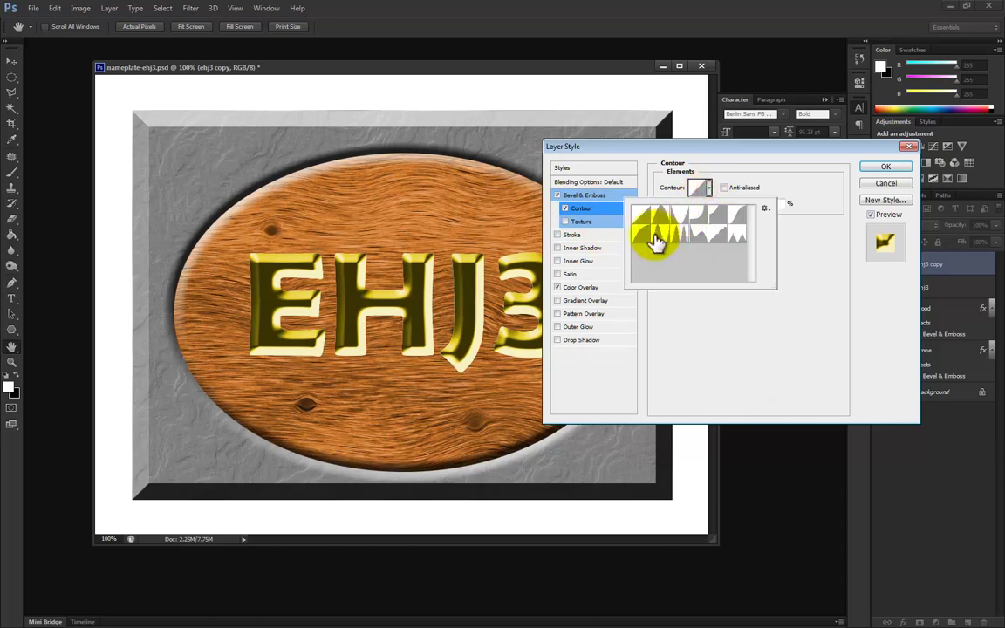
click(684, 225)
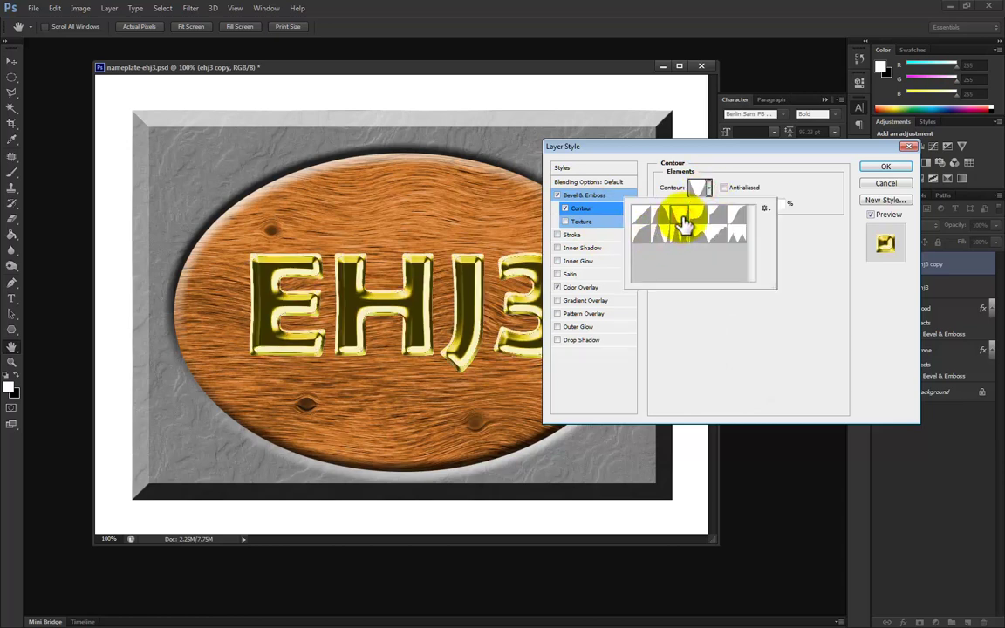
click(664, 239)
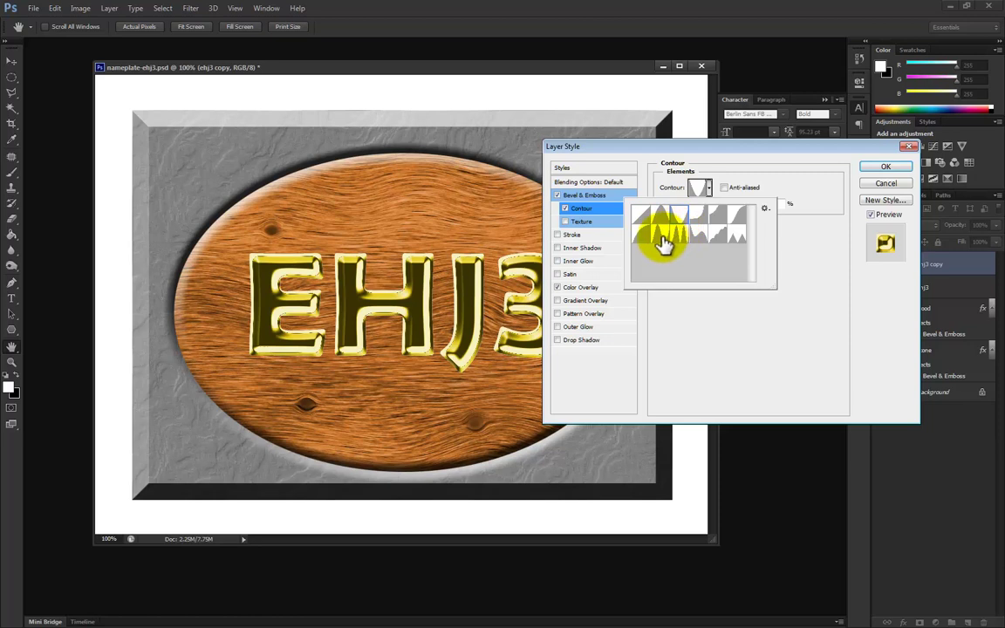
click(663, 242)
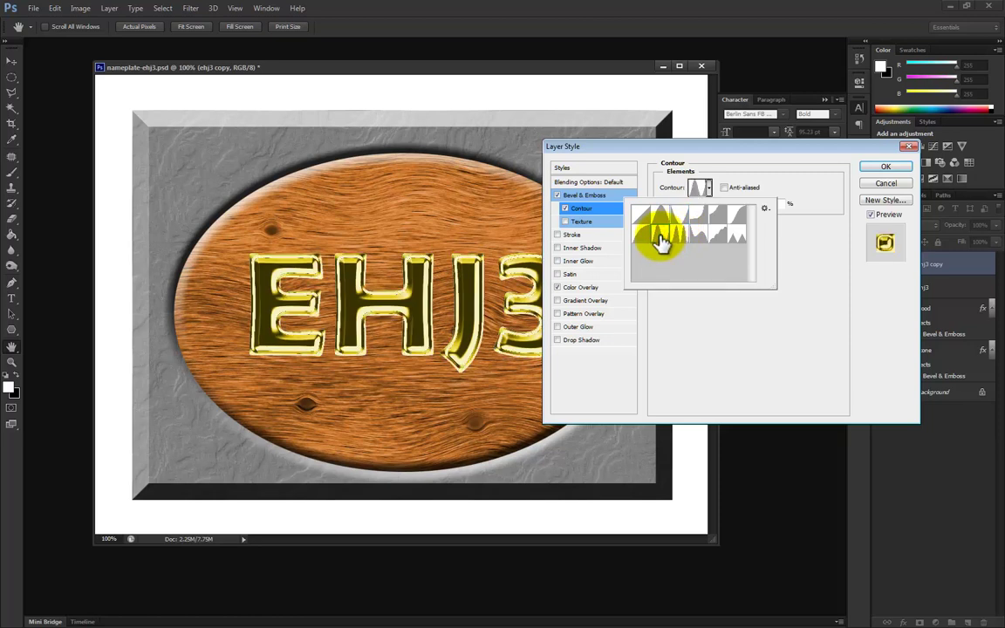
click(699, 226)
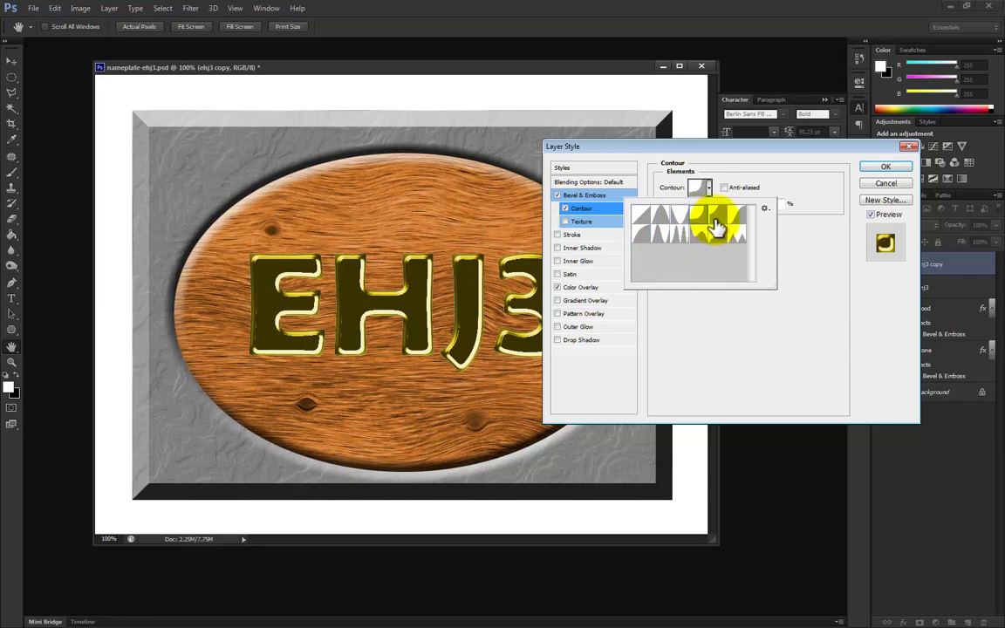
click(716, 227)
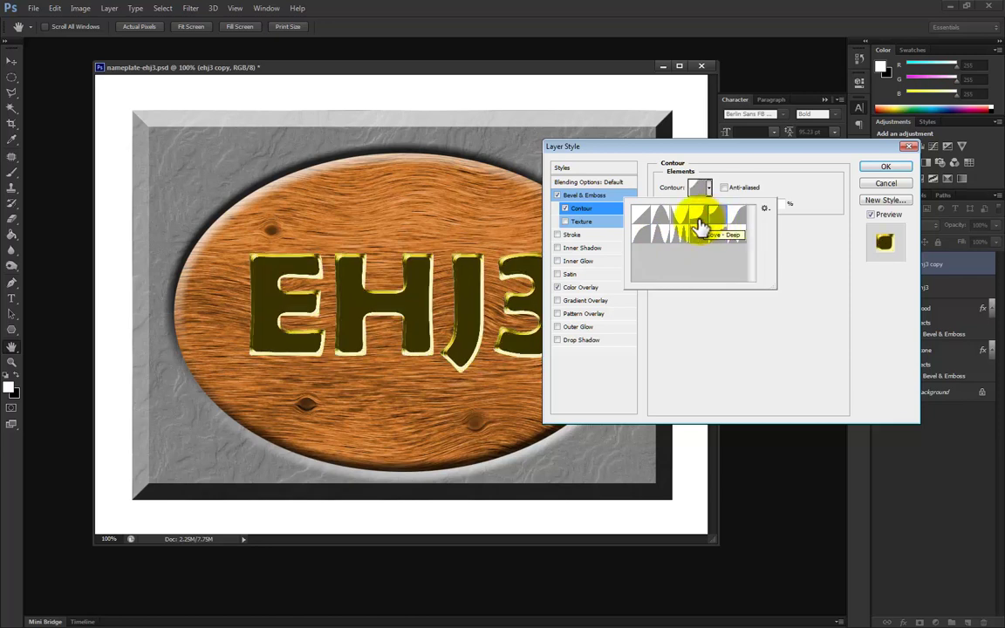
click(699, 220)
click(700, 237)
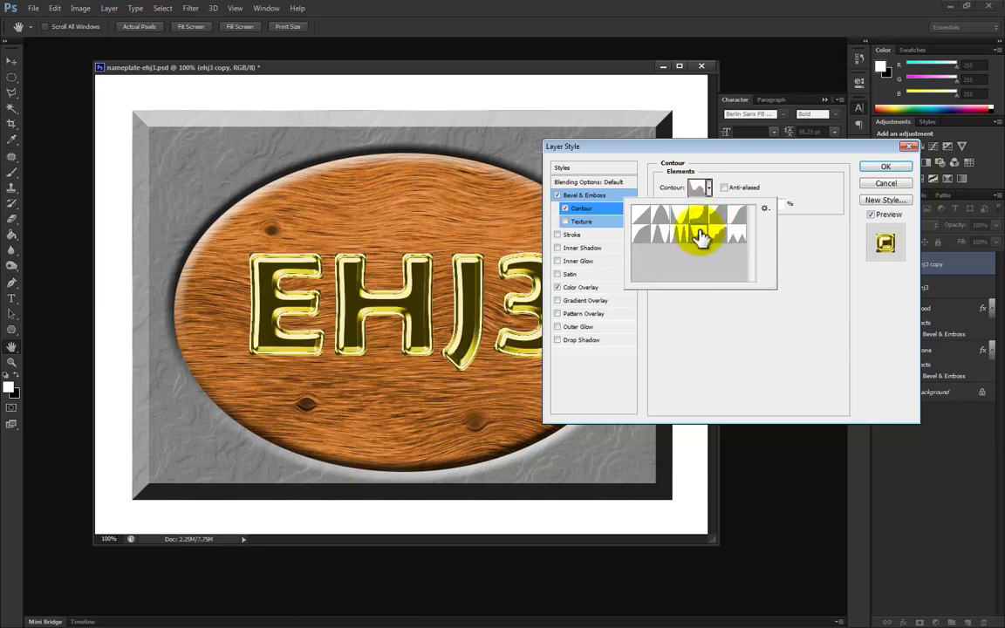
click(716, 225)
click(740, 223)
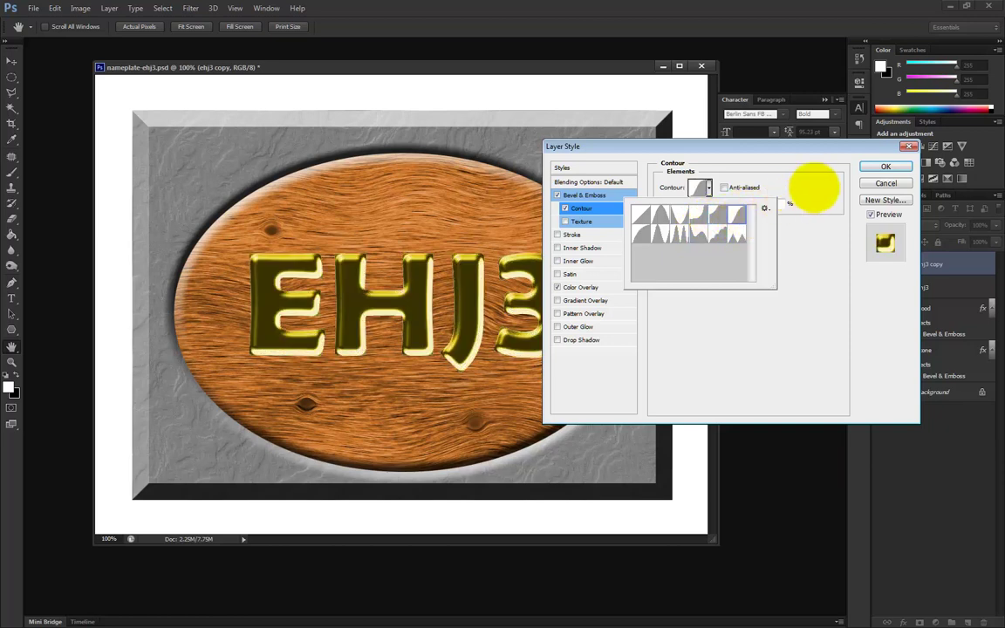
click(884, 167)
click(884, 167)
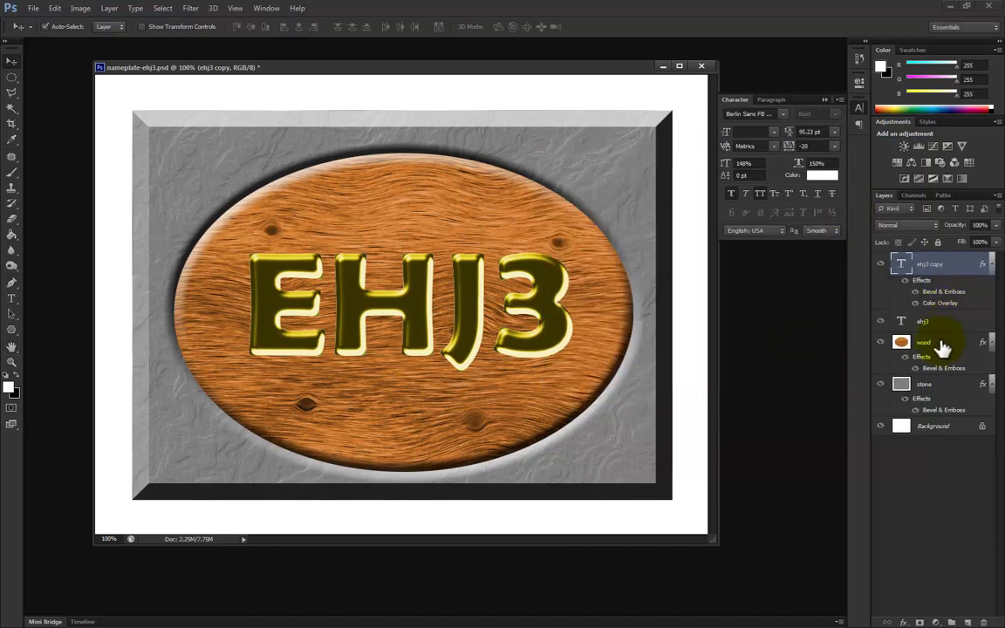
Step: Apply an Outer Bevel to the original ehj3 text layer with a size of 10 px and the direction set to Down
click(942, 327)
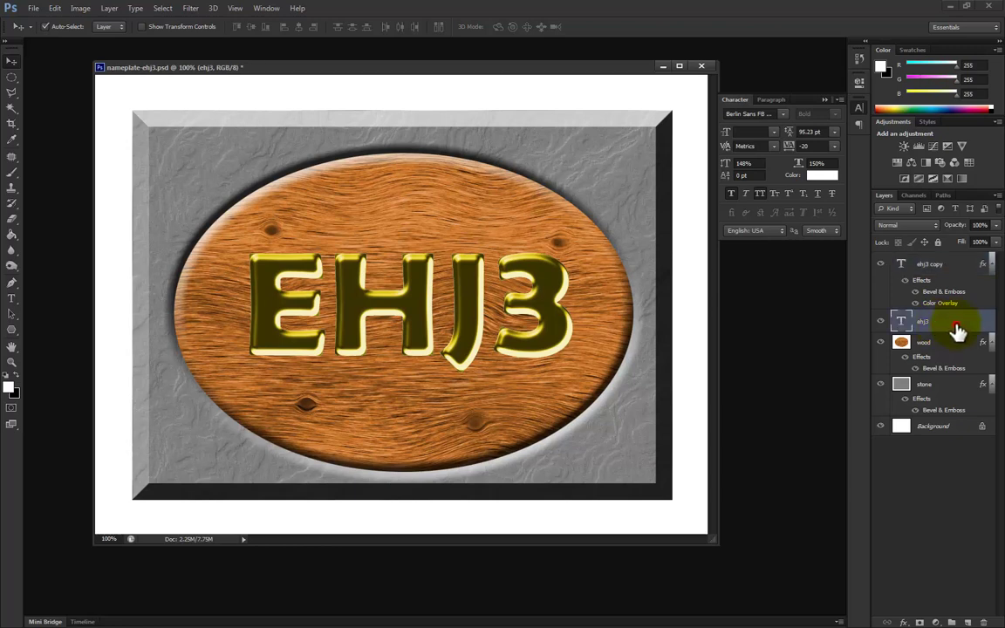
double_click(915, 325)
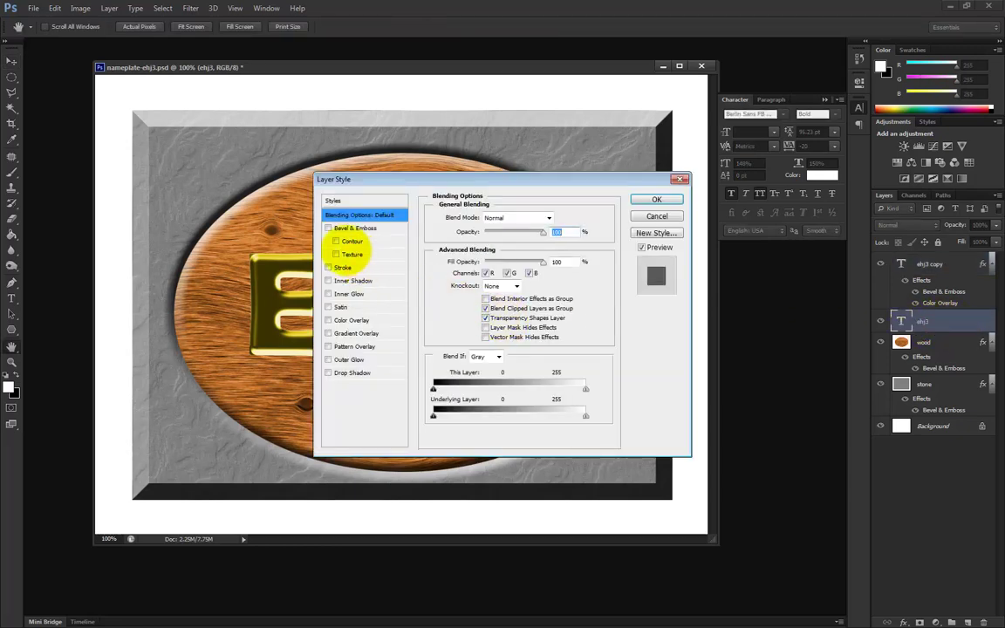
click(337, 228)
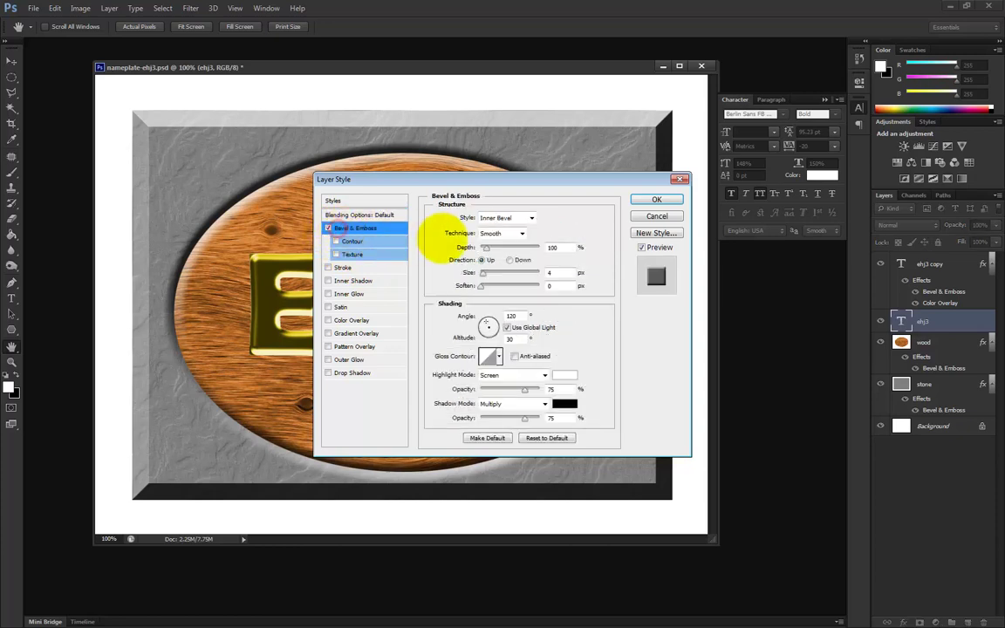
click(503, 217)
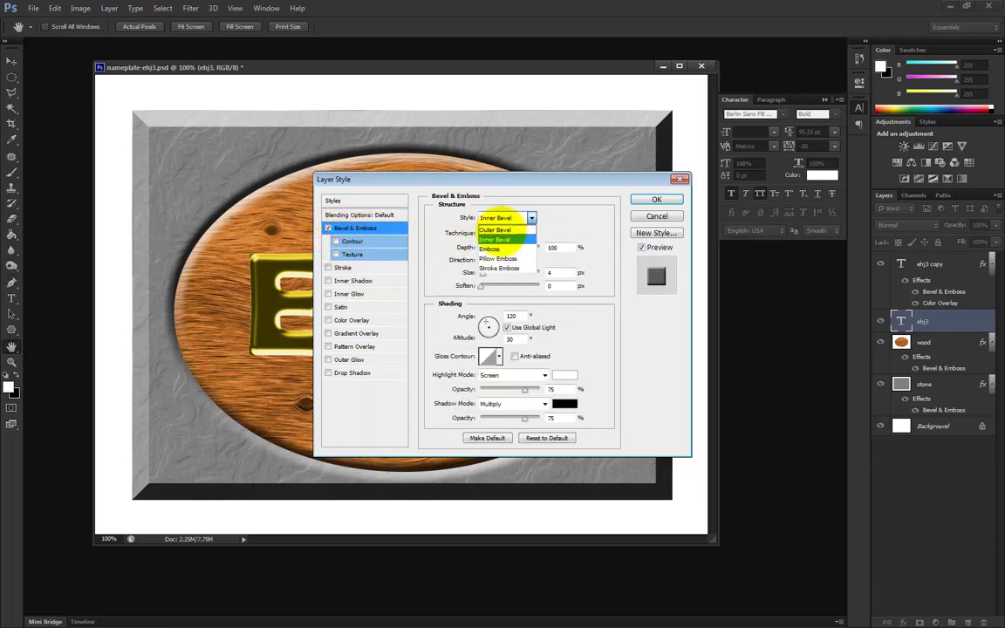
click(494, 229)
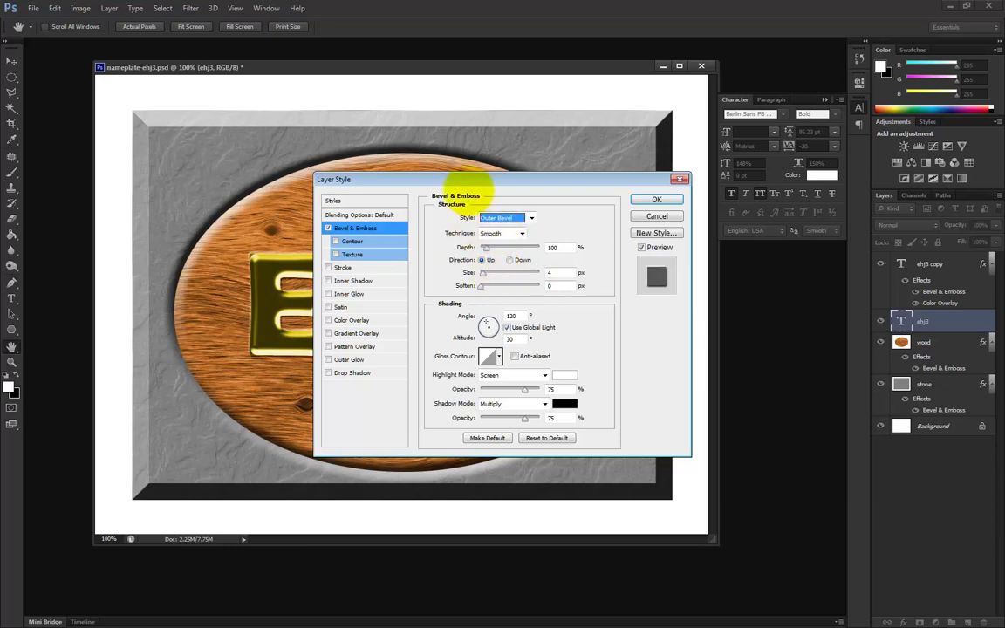
drag(470, 181, 636, 180)
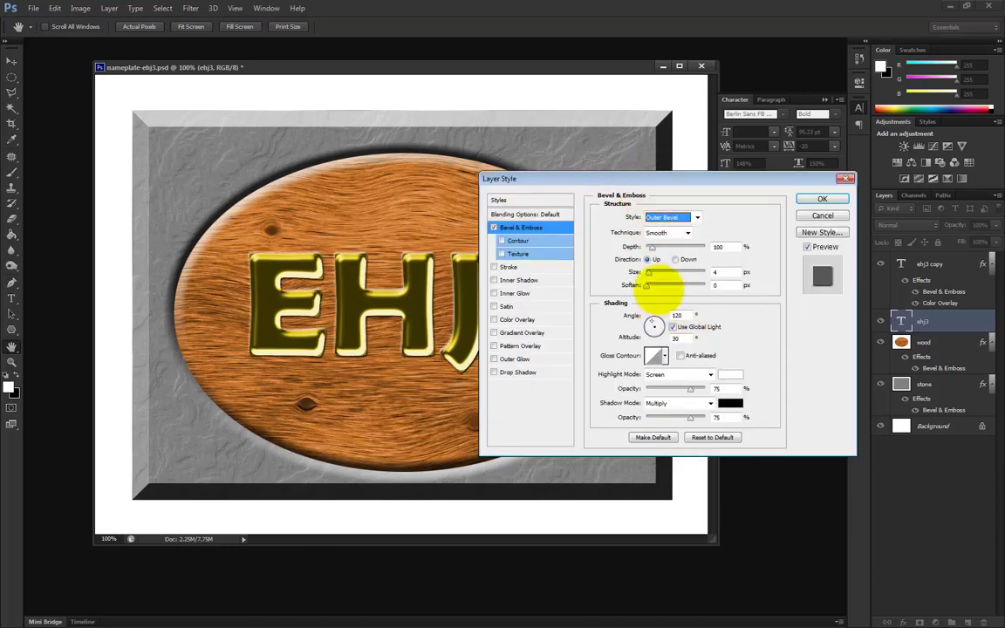
mouse_move(652, 270)
mouse_down()
mouse_move(667, 270)
mouse_move(657, 274)
mouse_up()
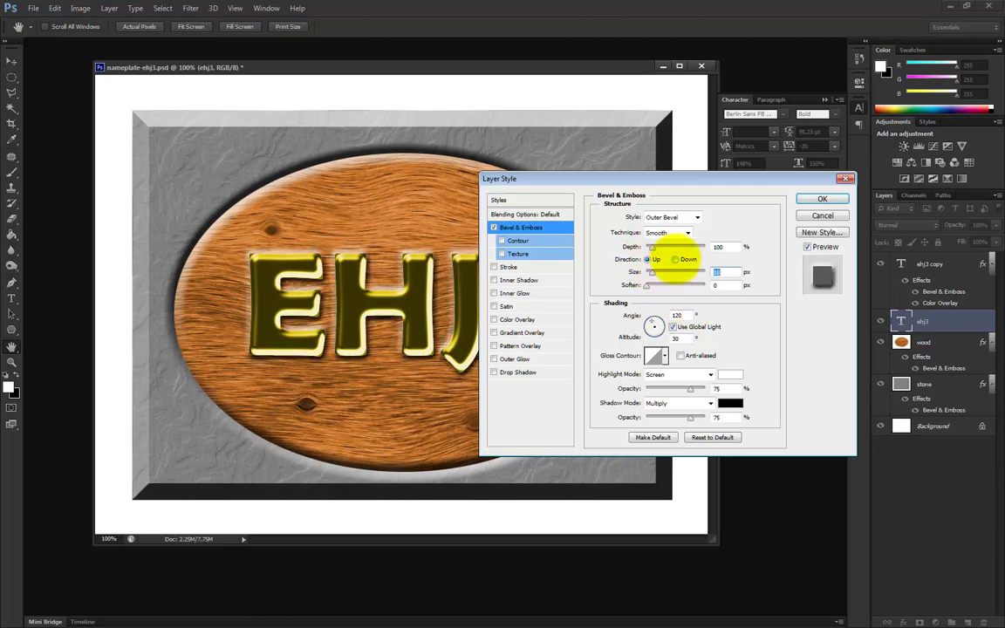
click(675, 259)
drag(663, 178, 816, 137)
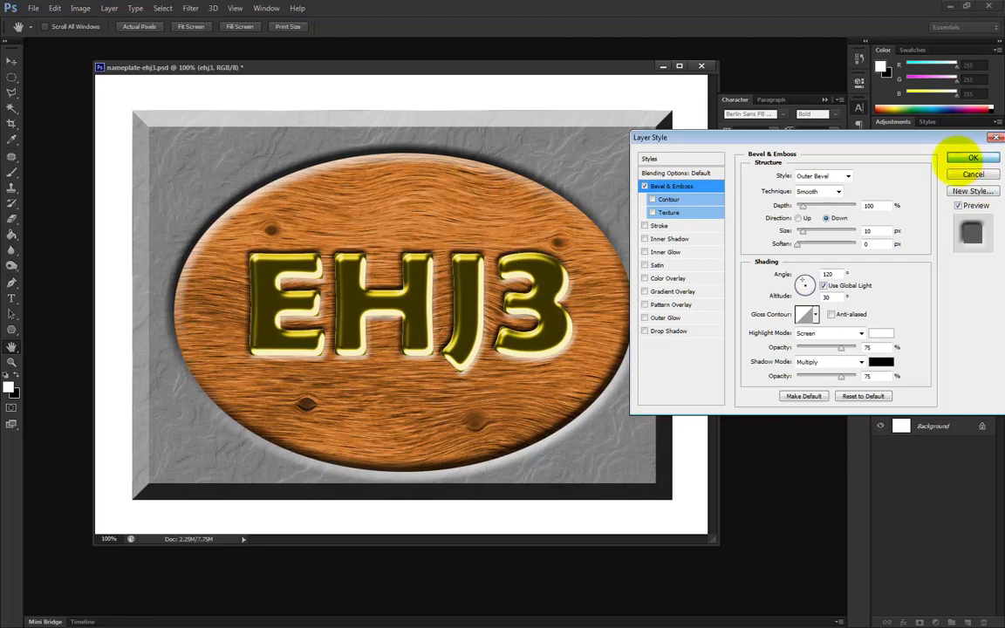
click(972, 158)
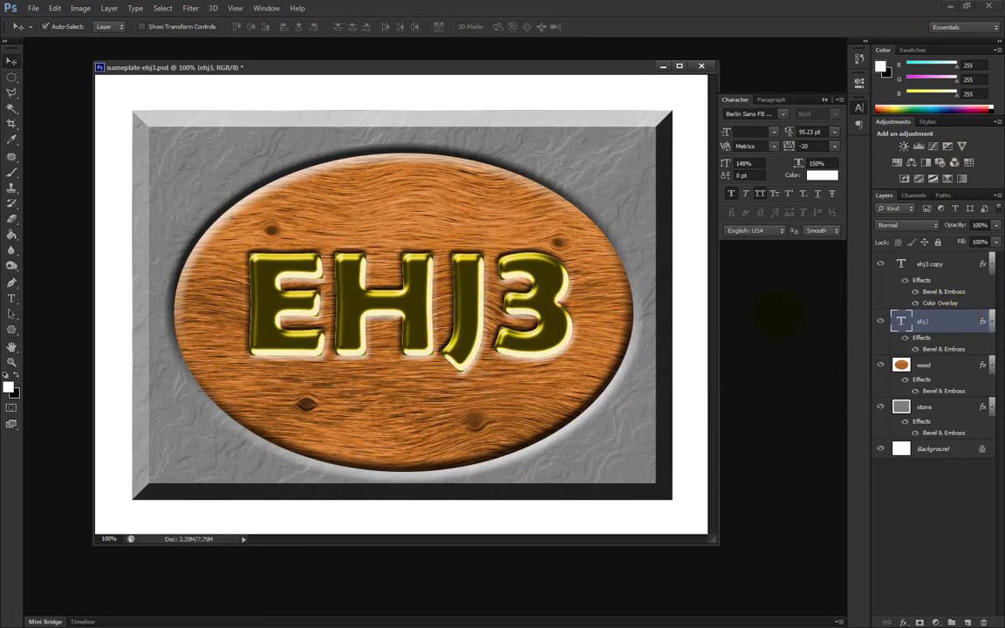
Step: Add an Inner Shadow to the ehj3 copy text layer with 89% opacity and apply the layer style
click(922, 289)
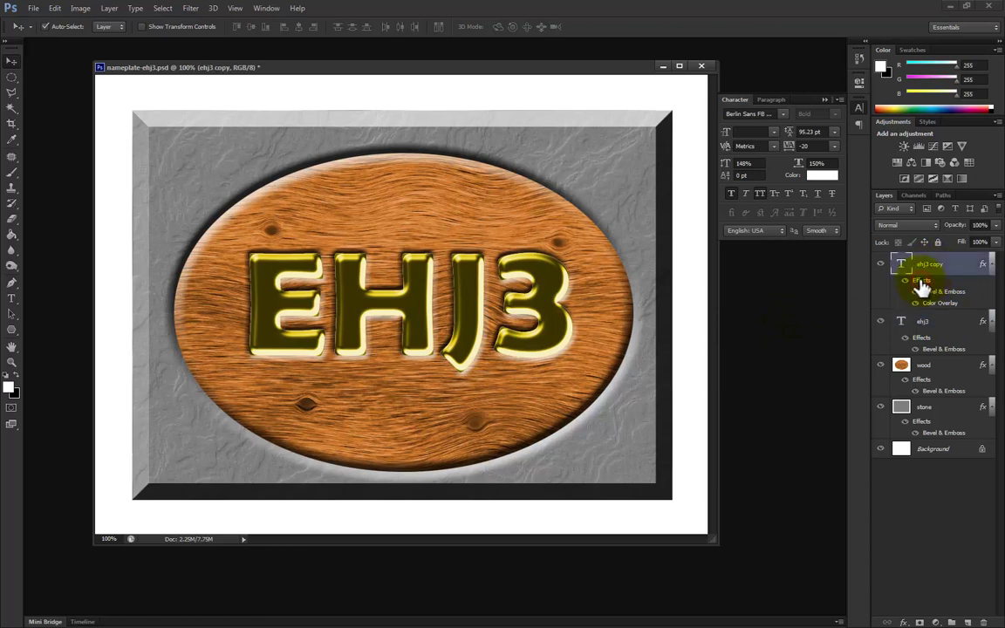
double_click(922, 284)
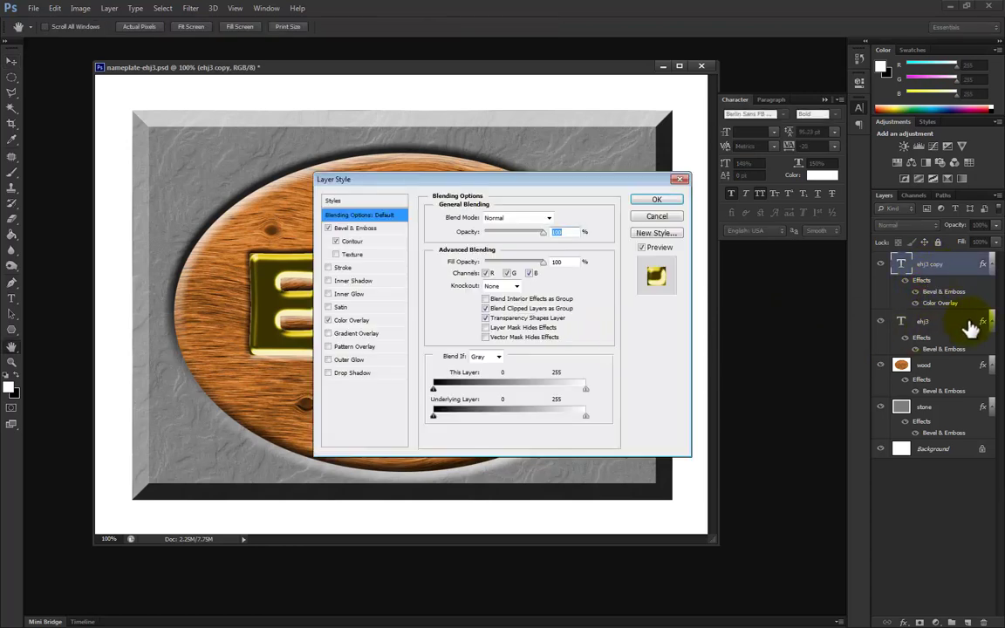
drag(502, 180, 642, 179)
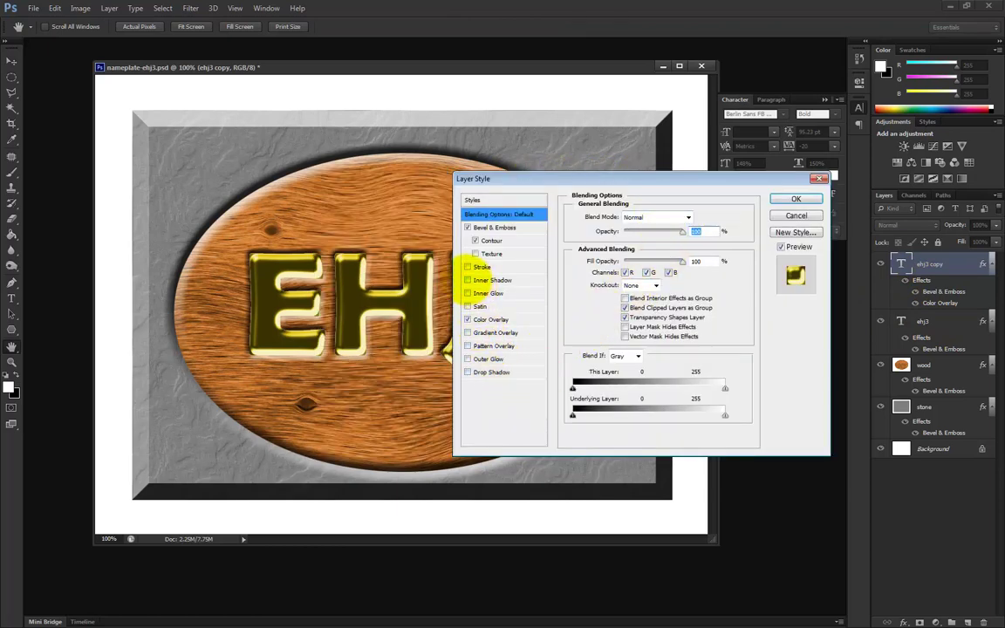
click(468, 280)
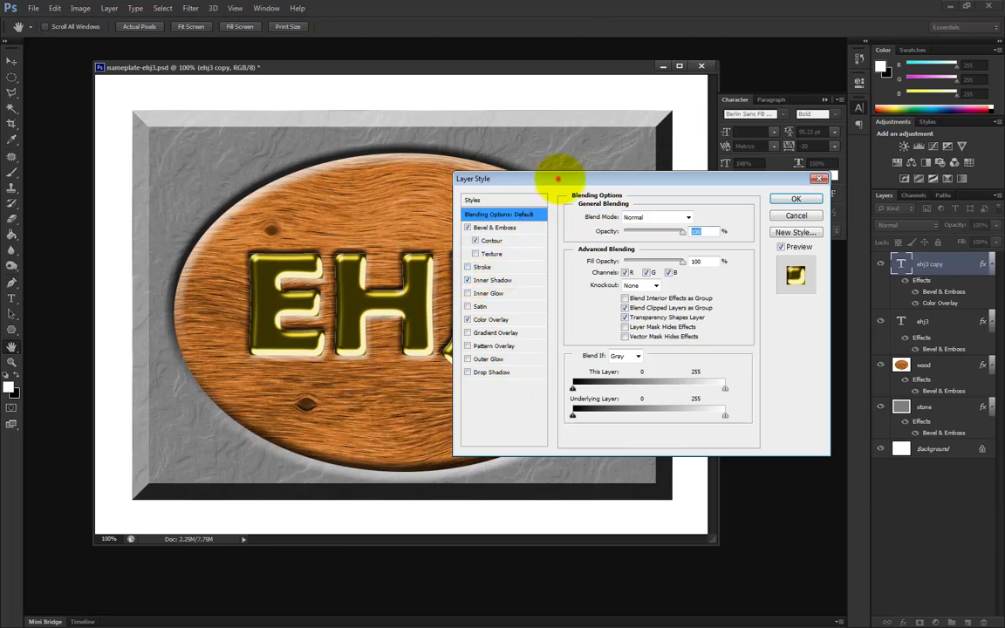
drag(558, 178, 723, 195)
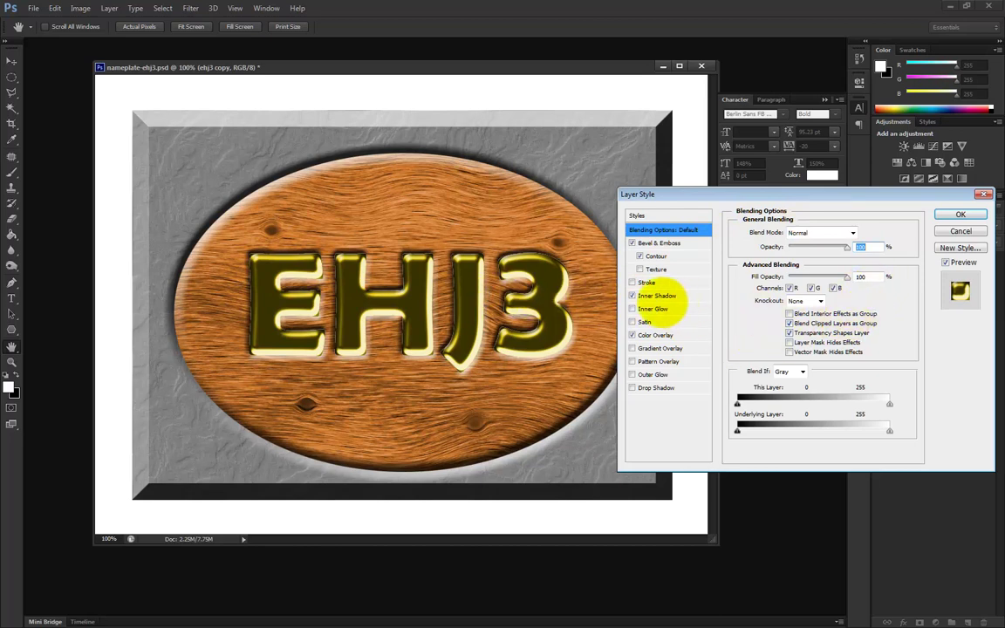
click(658, 295)
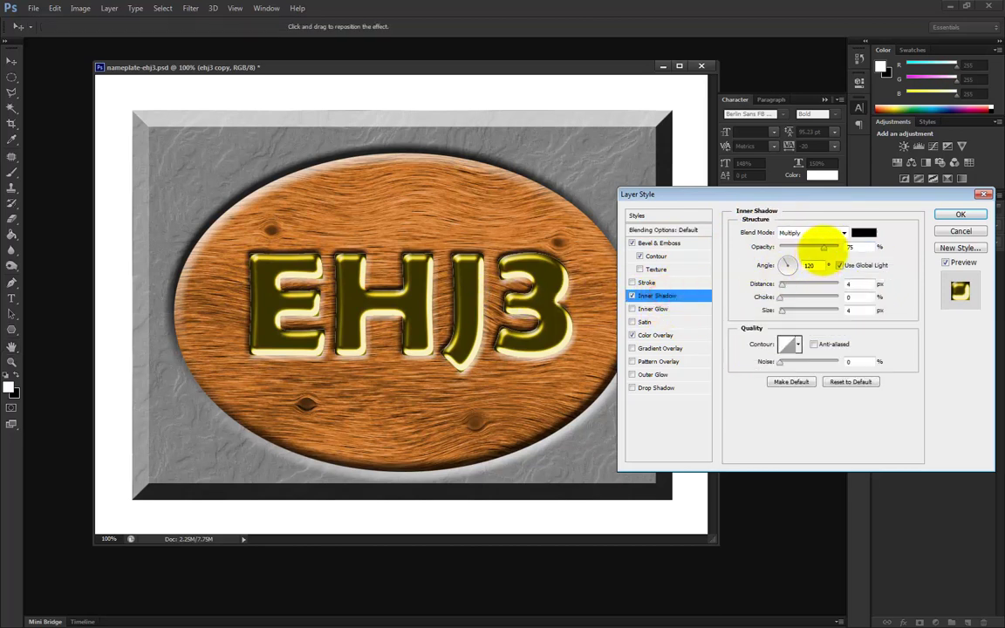
mouse_move(824, 247)
mouse_down()
mouse_move(838, 248)
mouse_move(828, 252)
mouse_up()
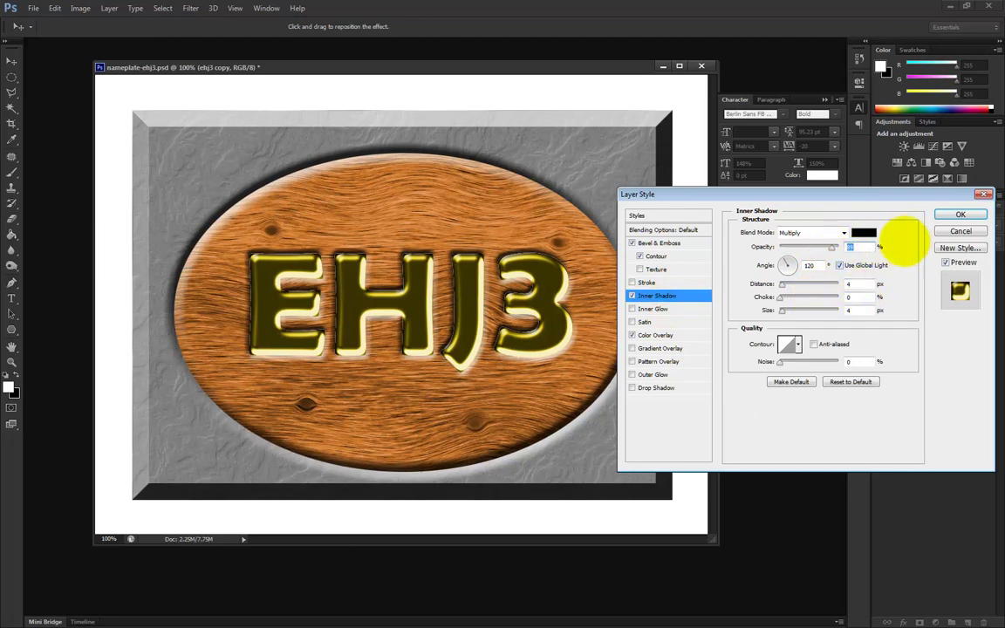
click(948, 216)
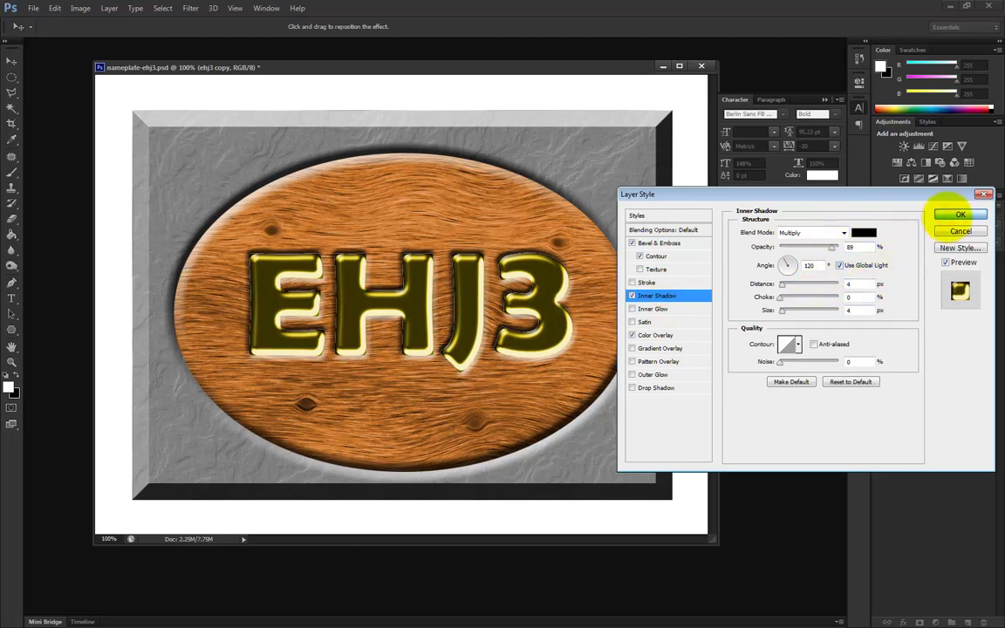
click(938, 503)
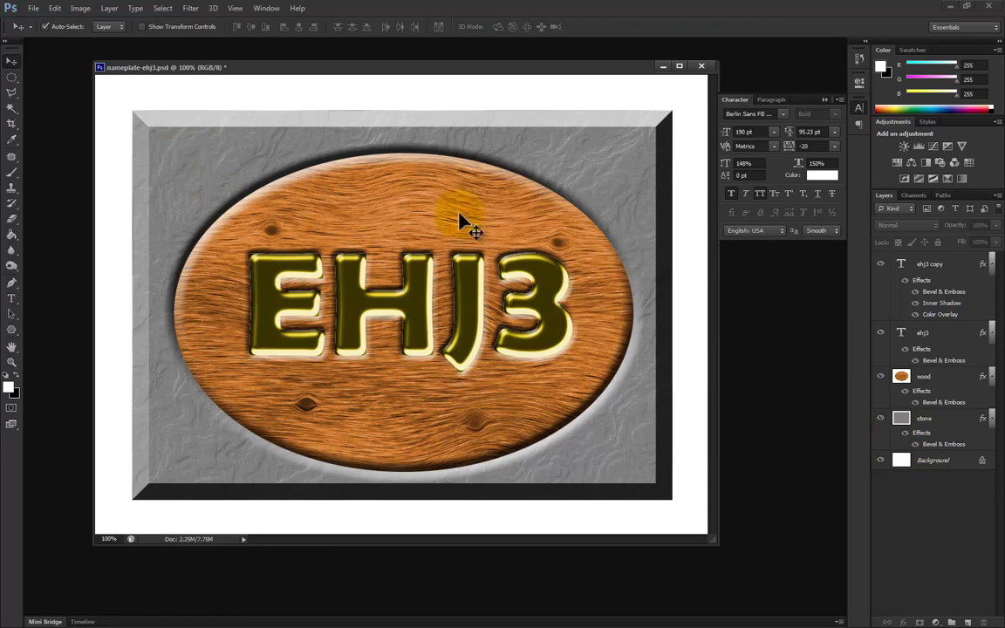
Step: Add a Gradient Overlay to the stone layer and set its blend mode to Soft Light
click(923, 441)
double_click(922, 437)
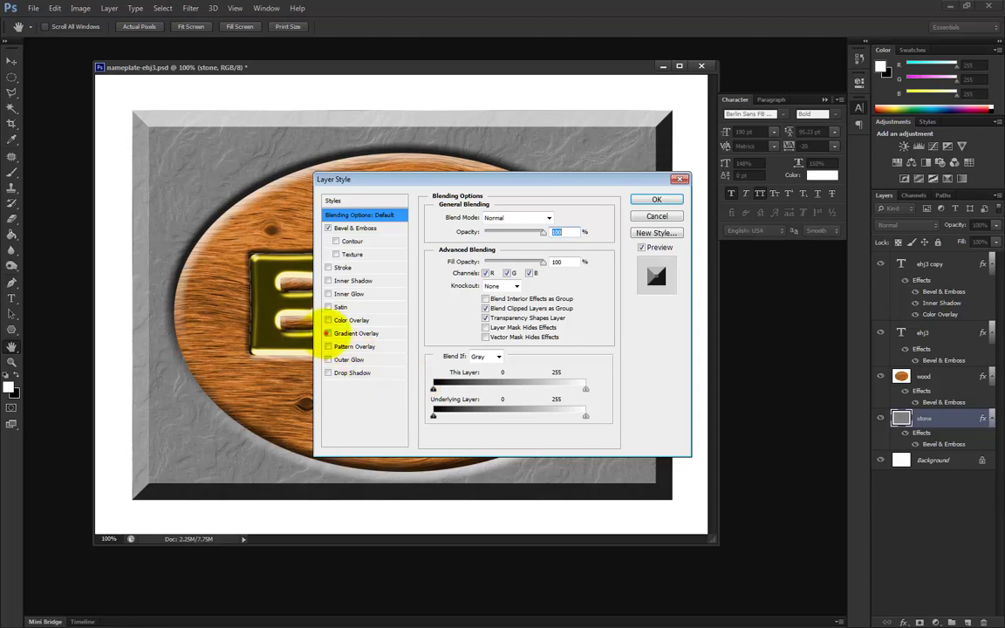
click(327, 333)
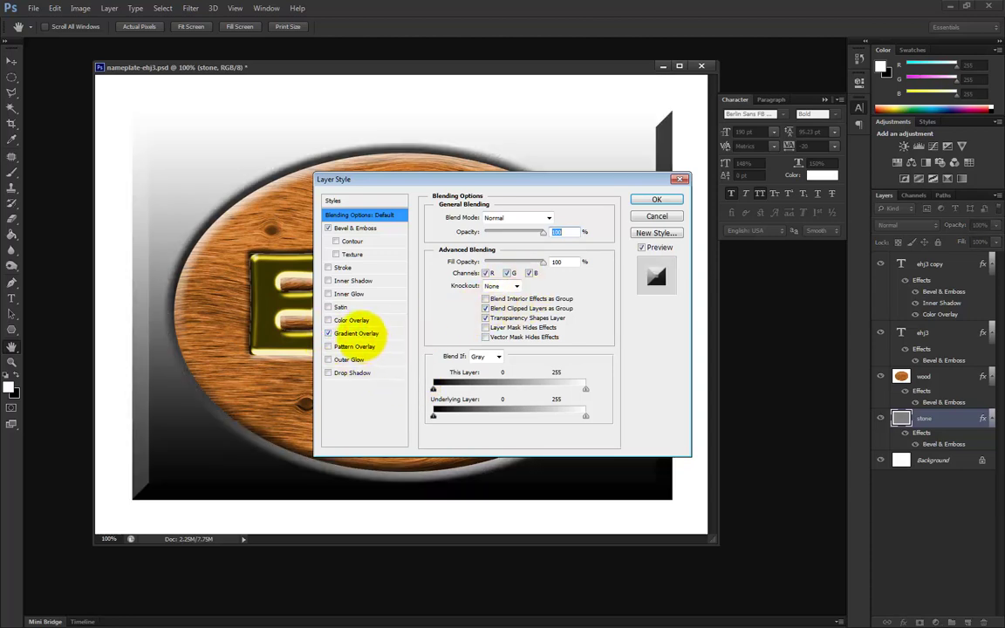
click(356, 333)
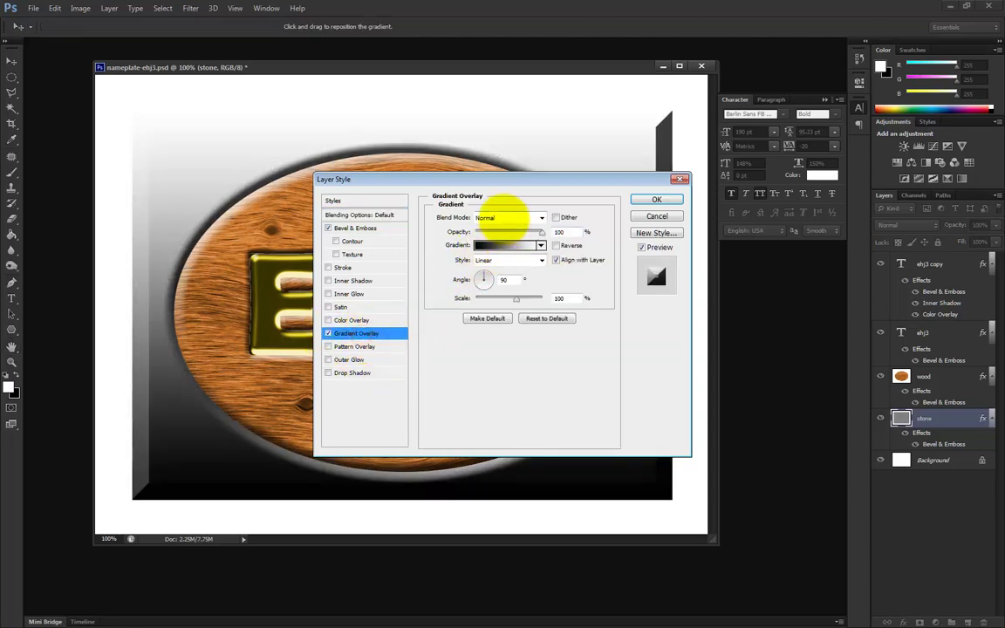
click(505, 218)
click(528, 386)
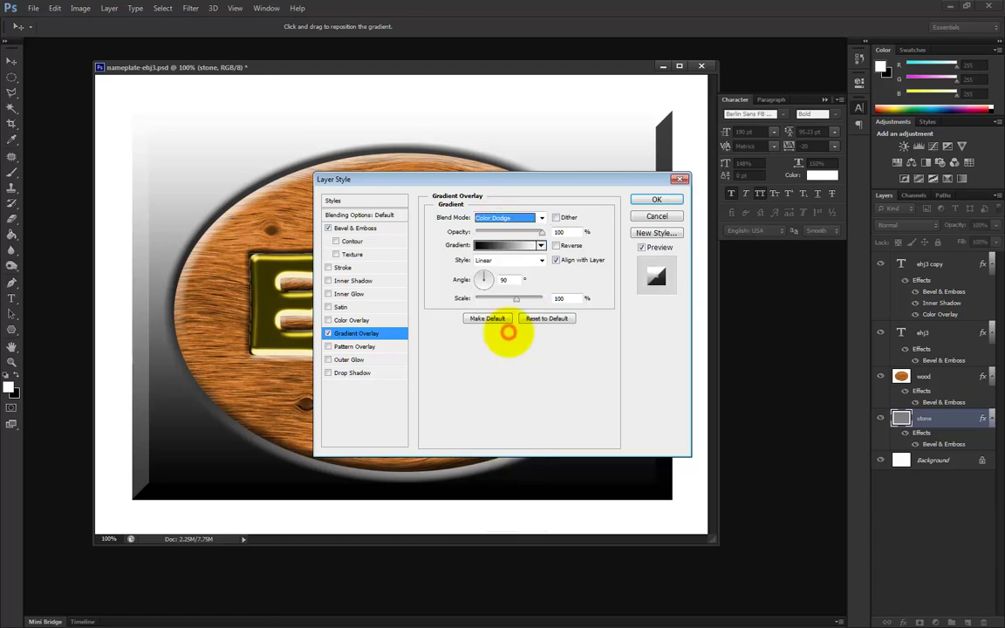
click(494, 217)
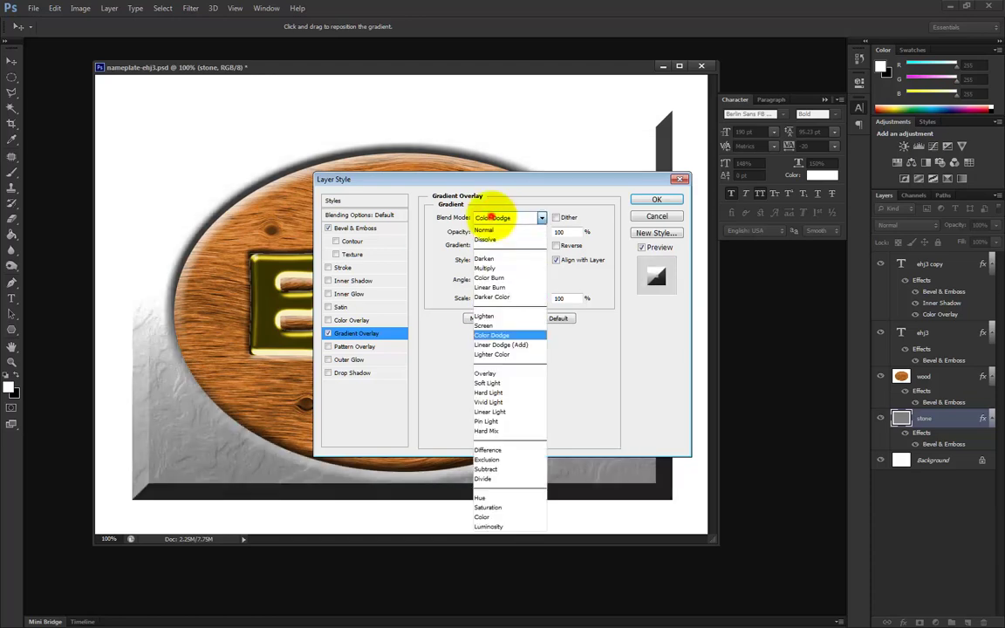
click(503, 383)
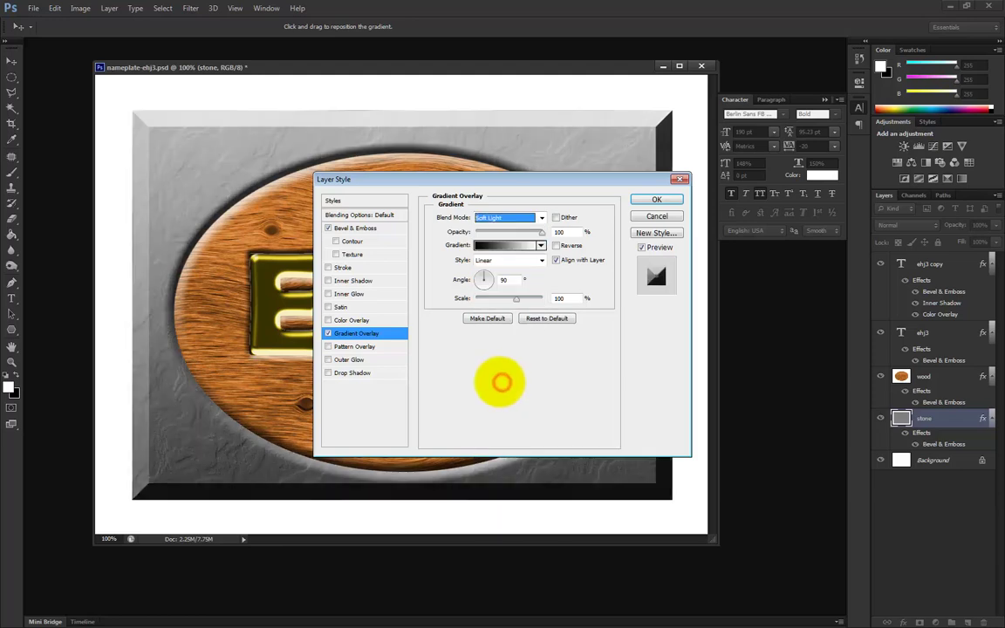
Step: Choose the Green, Purple, Blue preset for the stone's gradient, lower the overlay opacity to about 68% and apply the style
click(504, 244)
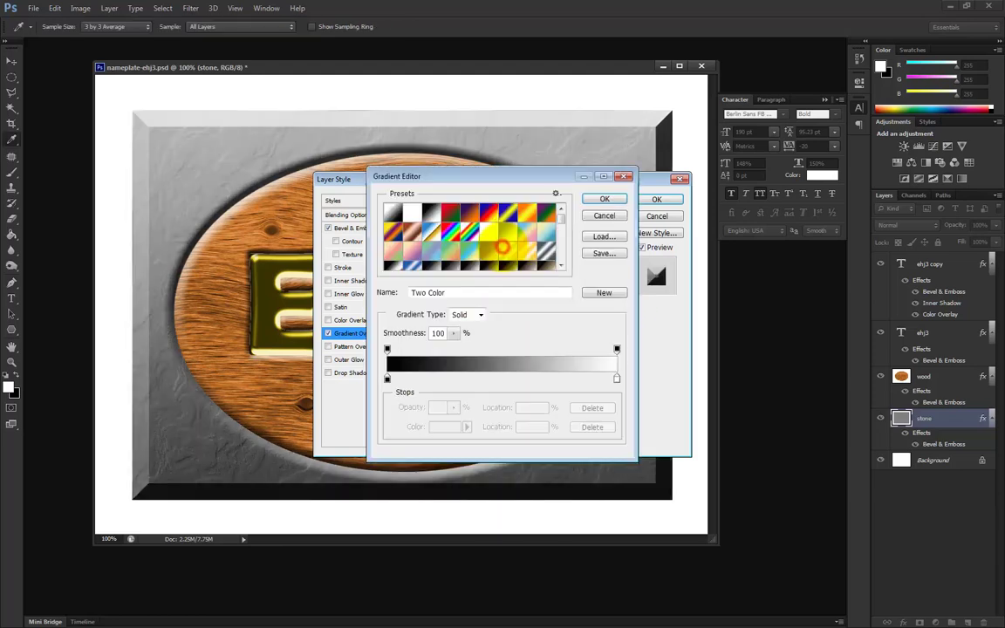
click(466, 254)
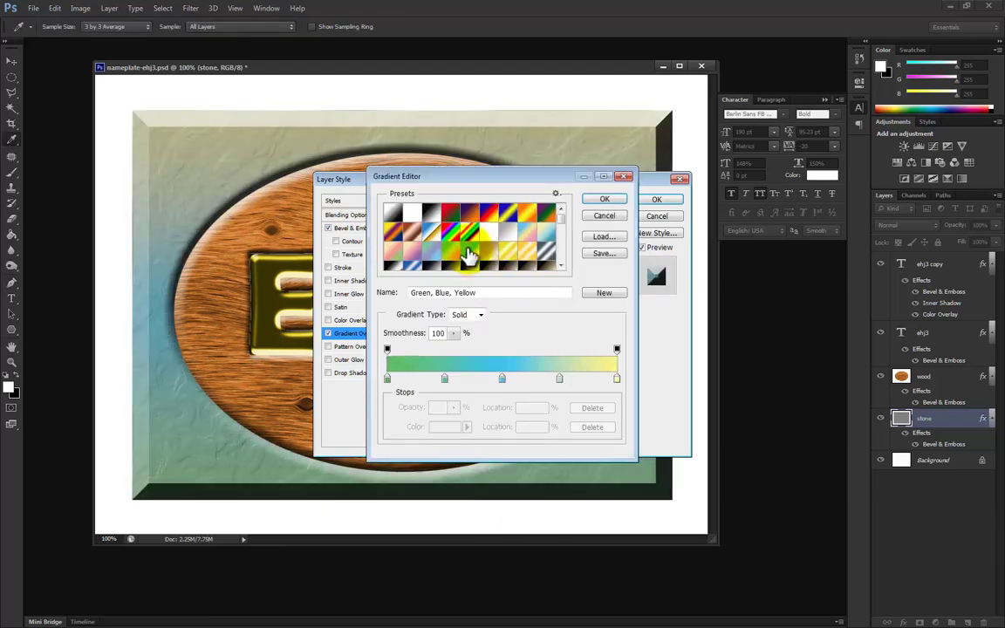
click(433, 252)
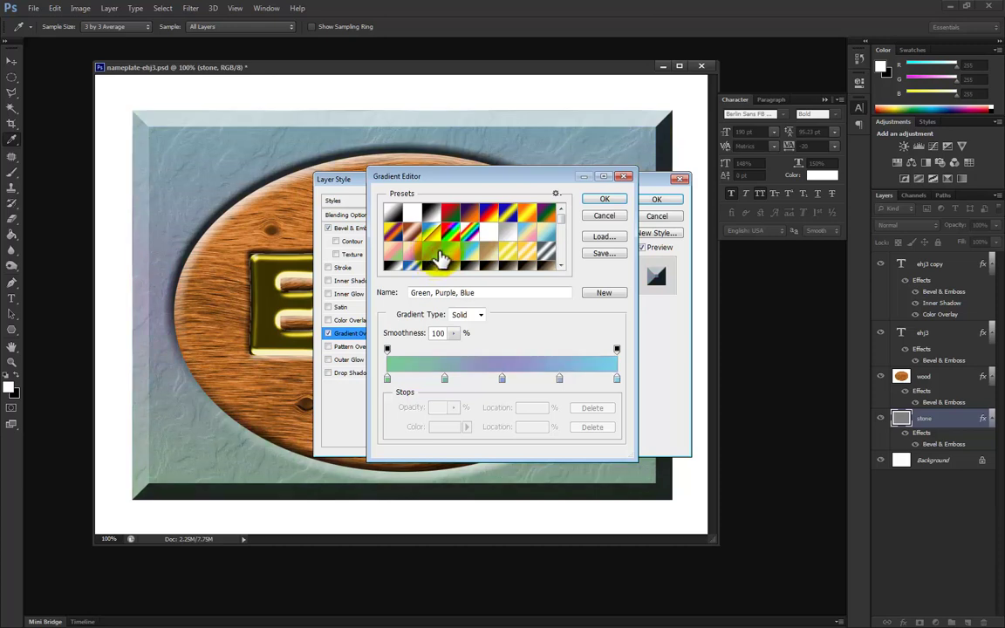
click(604, 199)
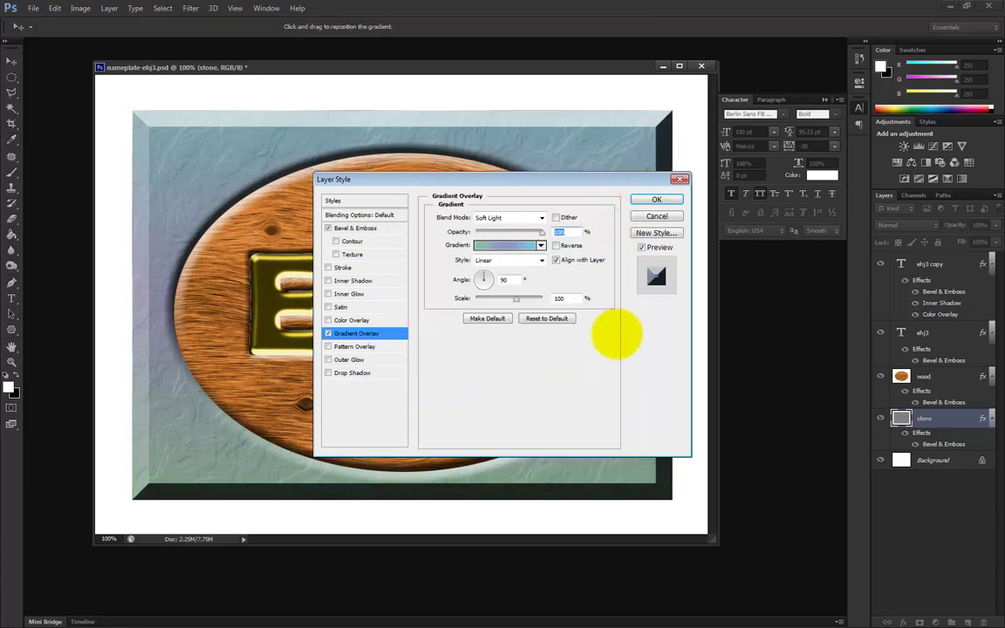
drag(531, 231, 515, 230)
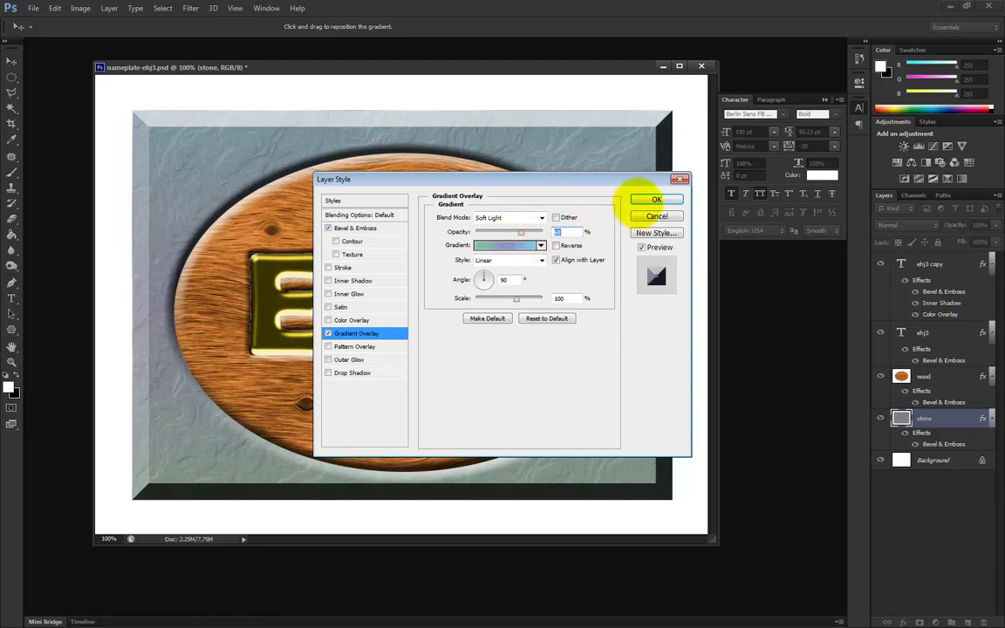
click(645, 216)
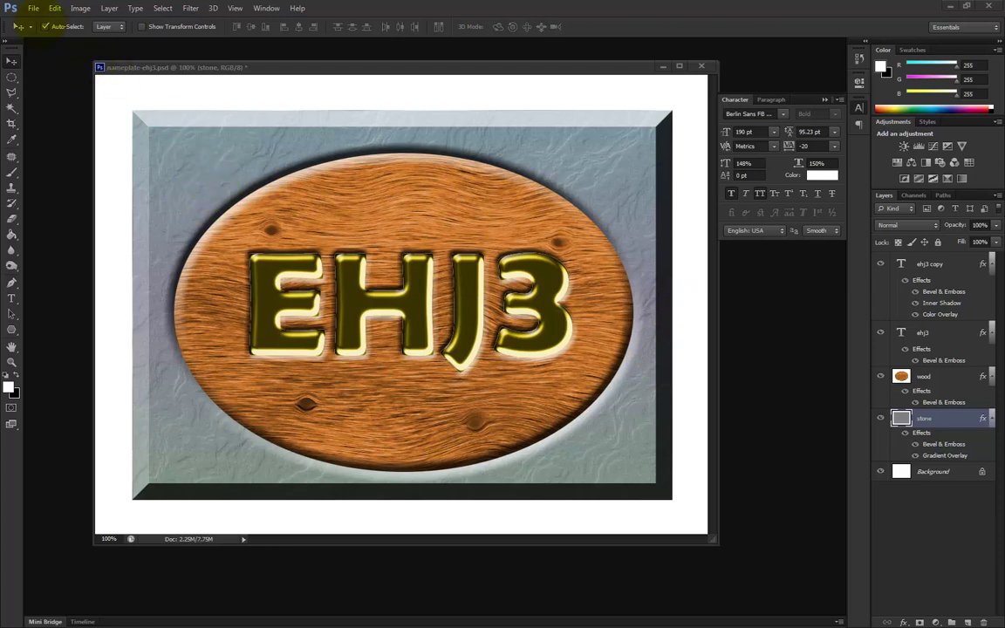
Step: Save the nameplate-ehj3.psd document
click(32, 8)
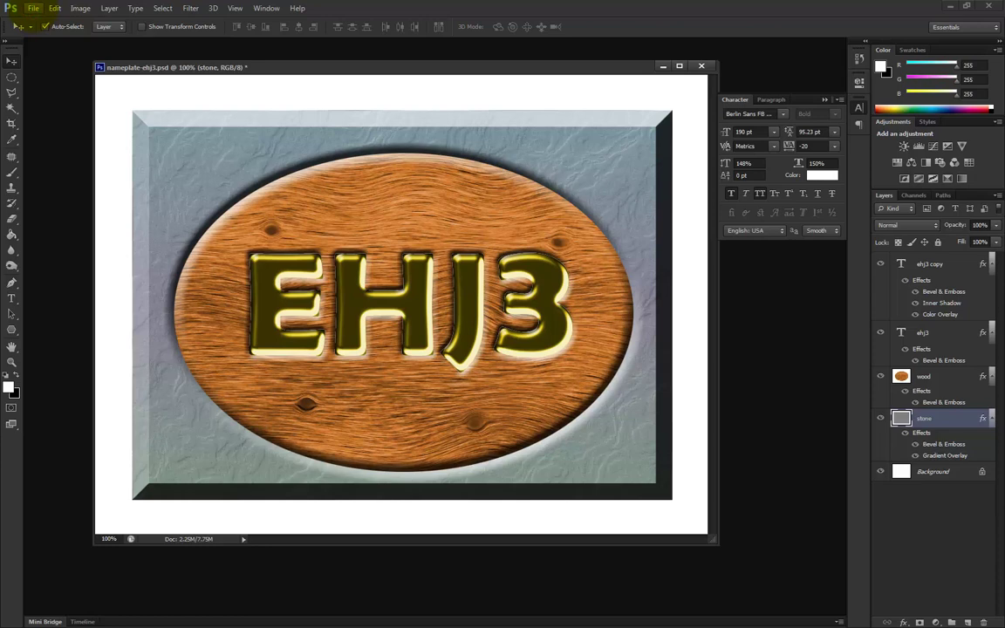
click(33, 8)
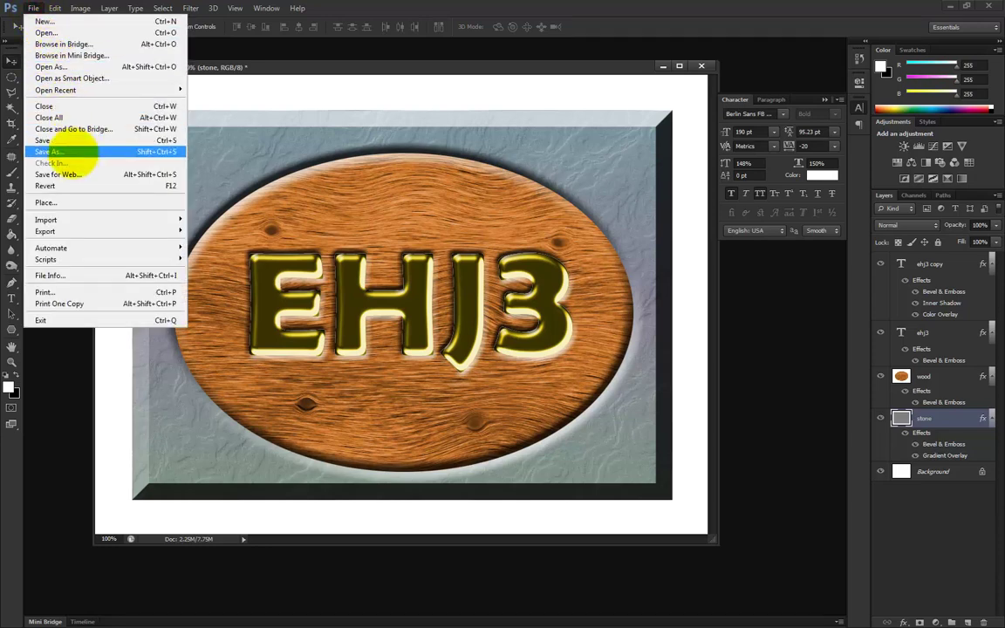
click(68, 141)
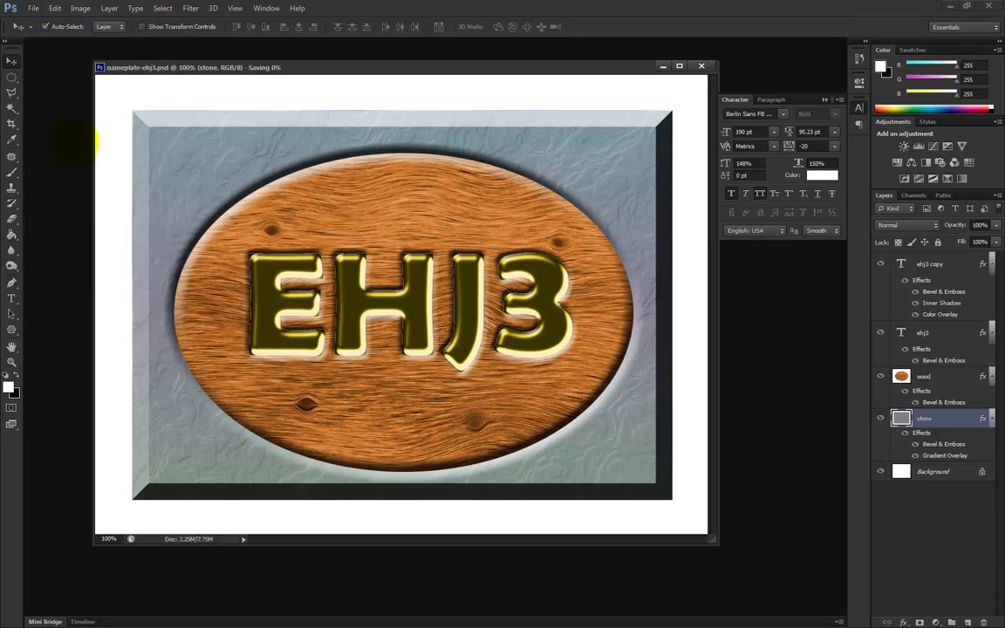